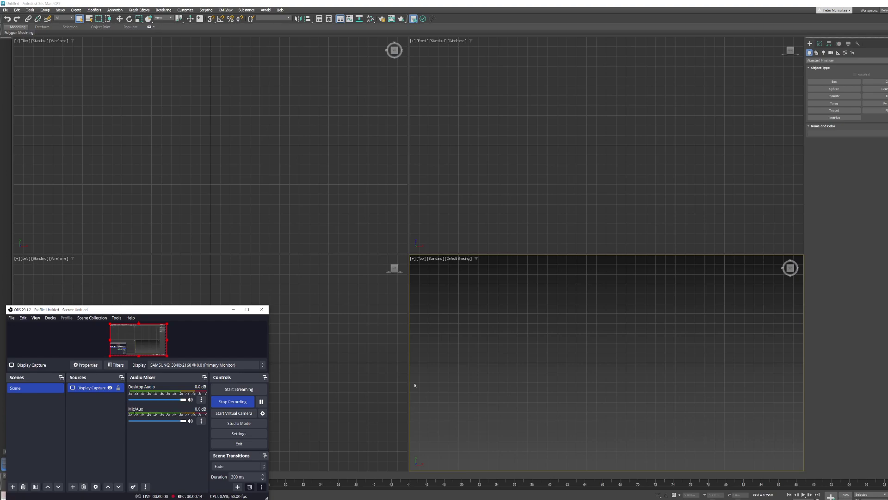
# - Switch to 3ds Max and maximize the active viewport as an angled Perspective view of the grid
pyautogui.click(411, 3)
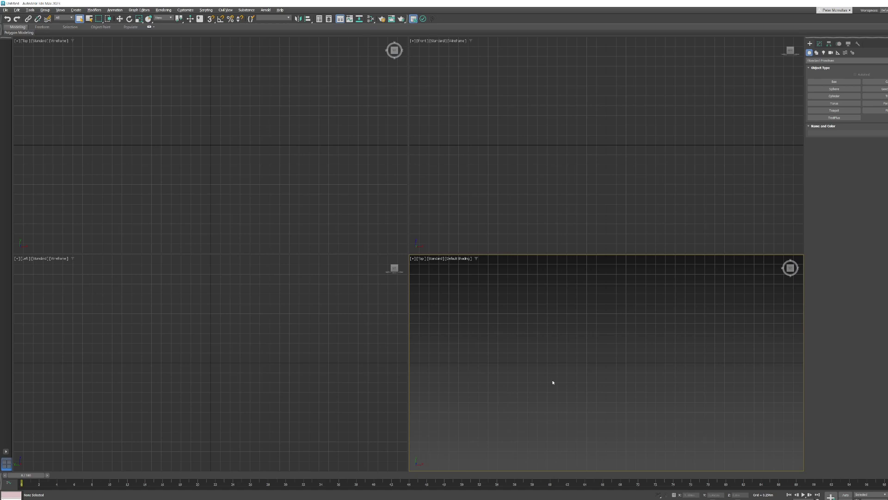
pyautogui.hotkey('alt', 'w')
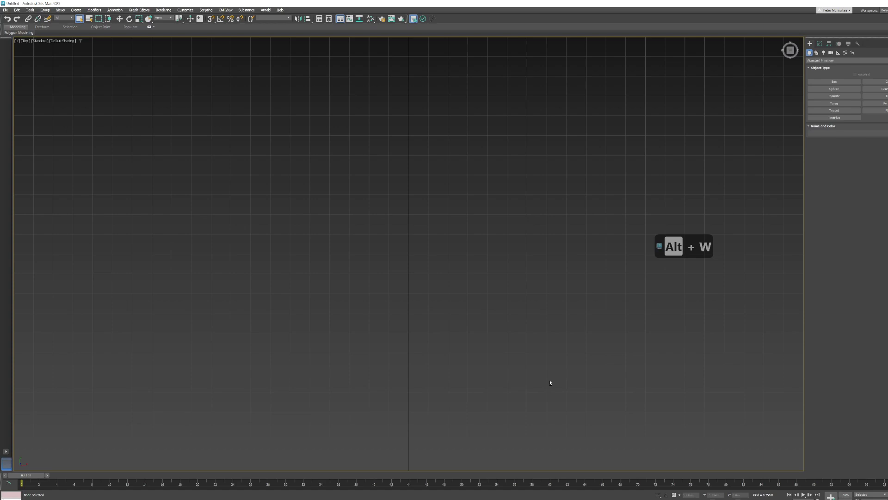
pyautogui.press('p')
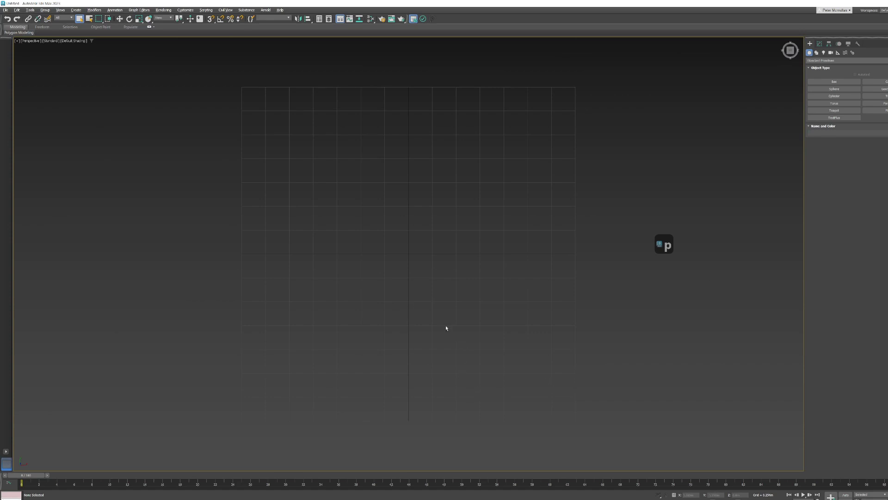
pyautogui.keyDown('alt'); pyautogui.moveTo(448, 331); pyautogui.dragTo(471, 303, button='middle'); pyautogui.keyUp('alt')
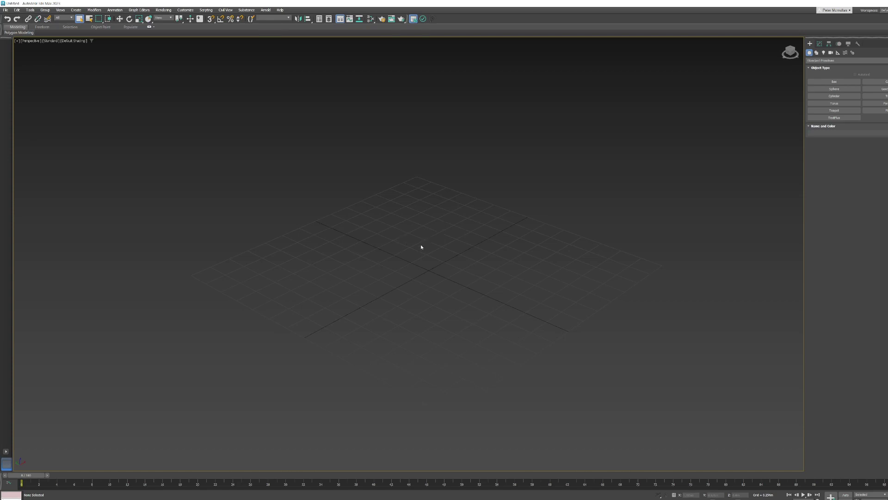
# - Create a sphere centred on the grid origin and leave the creation tool
pyautogui.click(835, 88)
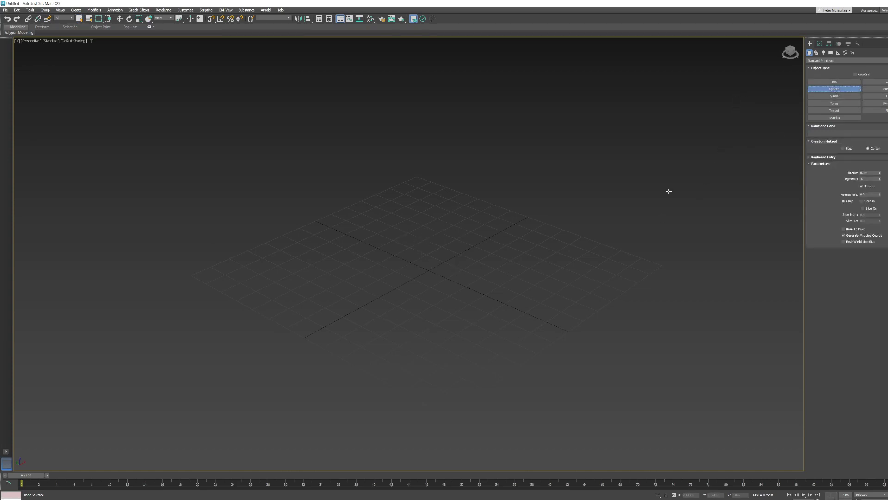
pyautogui.moveTo(429, 269); pyautogui.dragTo(459, 311)
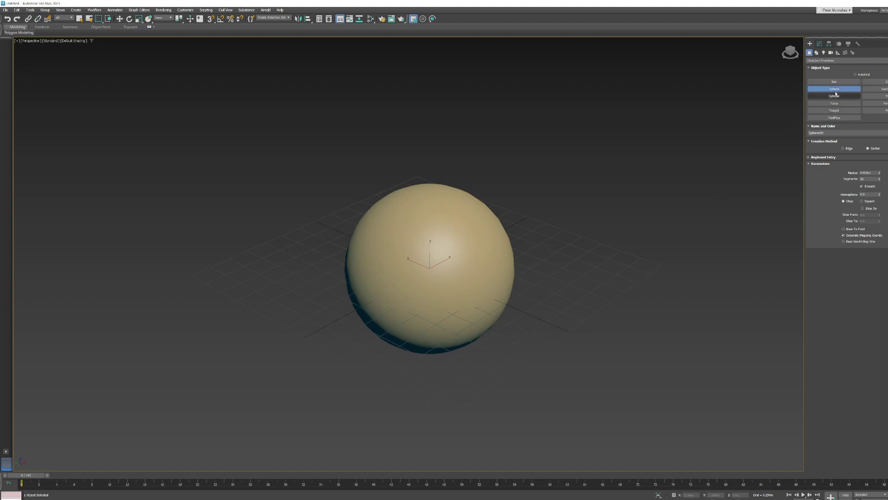
pyautogui.rightClick(629, 234)
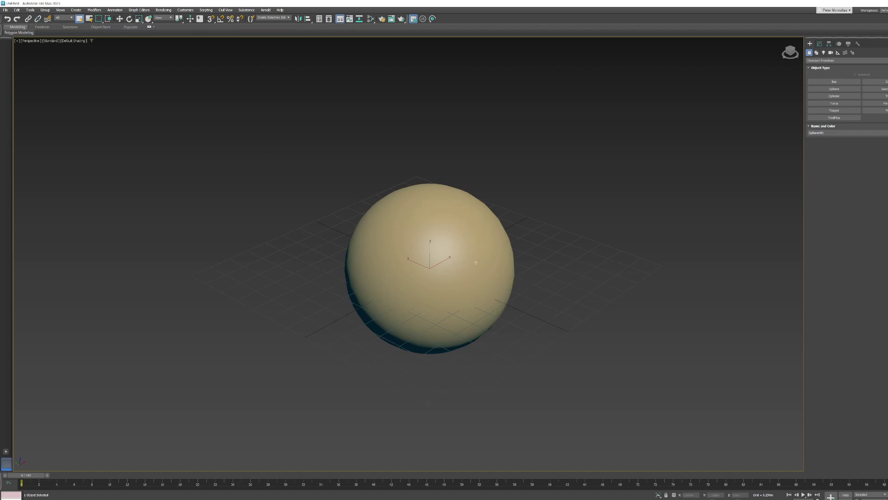
# - Use the Move tool to shift the sphere along its X, Y and Z axes in turn
pyautogui.press('w')
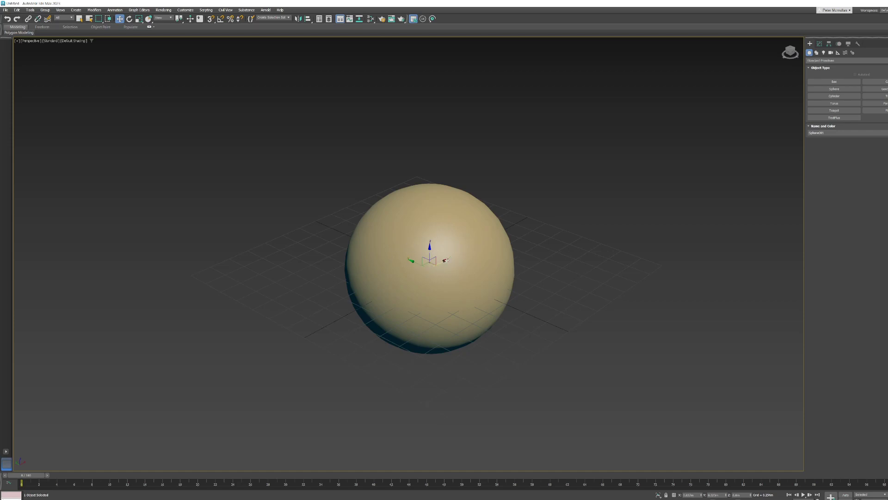
pyautogui.moveTo(446, 260); pyautogui.dragTo(484, 271)
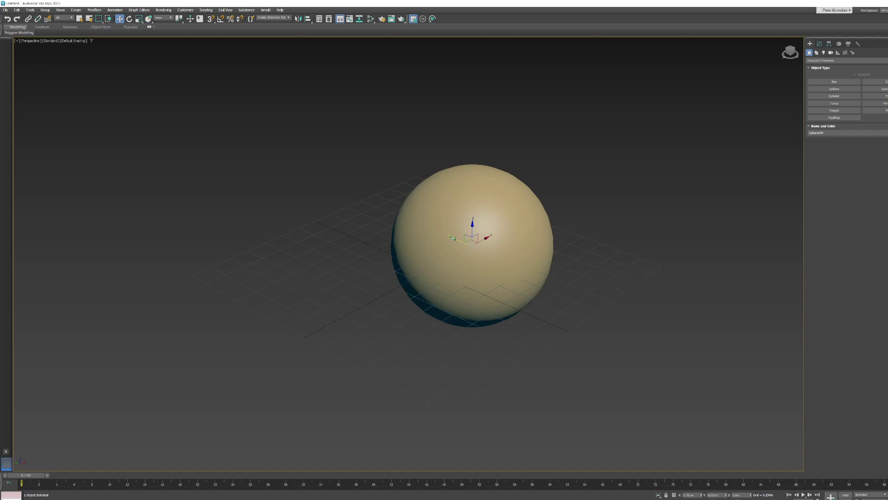
pyautogui.moveTo(453, 239); pyautogui.dragTo(417, 295)
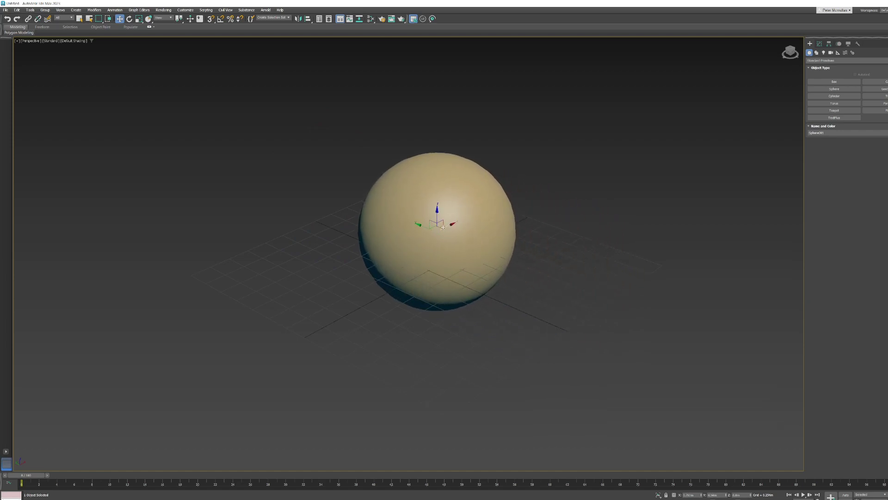
pyautogui.moveTo(437, 210); pyautogui.dragTo(451, 197)
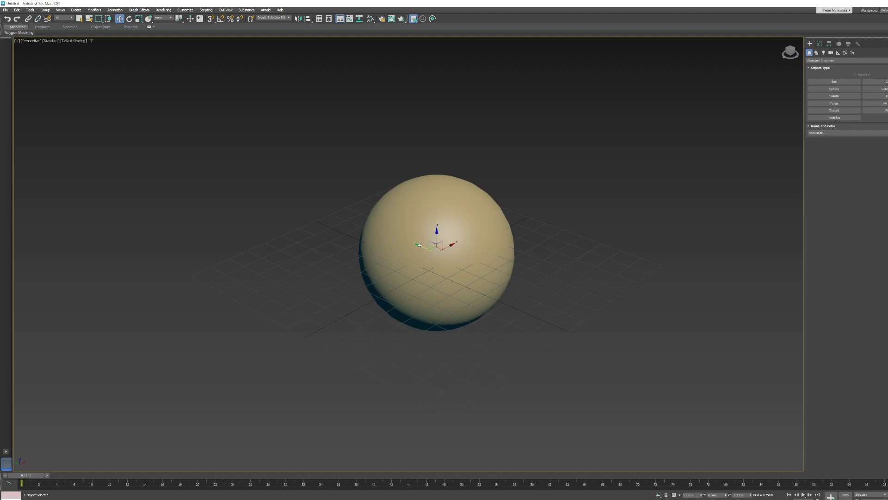
pyautogui.moveTo(419, 246); pyautogui.dragTo(518, 250)
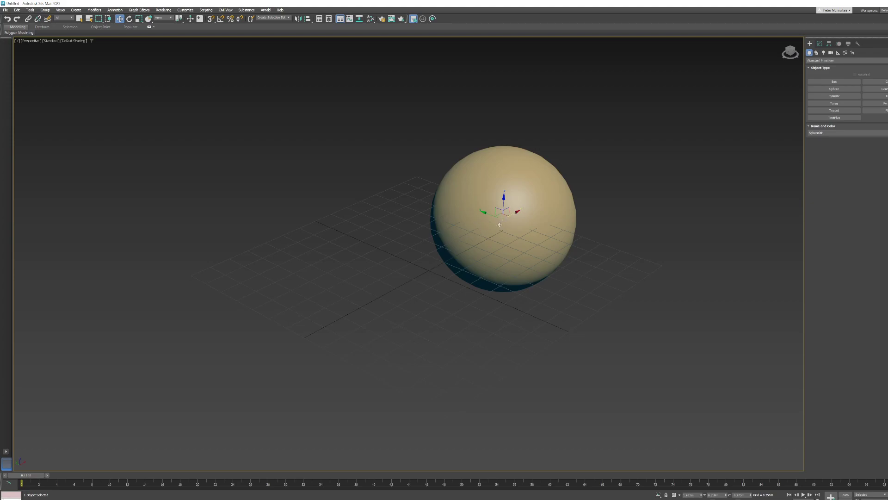
pyautogui.moveTo(504, 203)
pyautogui.mouseDown()
pyautogui.moveTo(503, 265)
pyautogui.moveTo(503, 170)
pyautogui.moveTo(496, 280)
pyautogui.moveTo(503, 178)
pyautogui.moveTo(504, 221)
pyautogui.moveTo(503, 189)
pyautogui.moveTo(496, 200)
pyautogui.mouseUp()
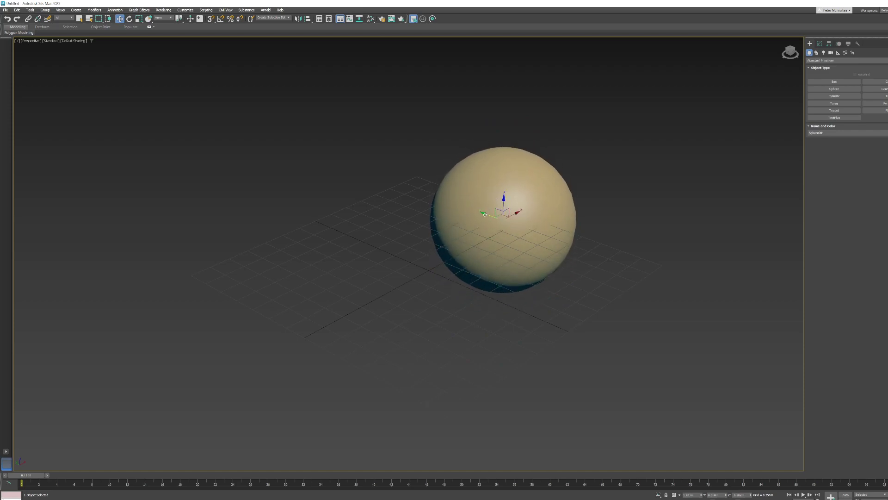
# - Raise the sphere along Z and slide it across the grid, leaving free space beside it
pyautogui.keyDown('alt'); pyautogui.moveTo(496, 229); pyautogui.dragTo(404, 230, button='middle'); pyautogui.keyUp('alt')
pyautogui.keyDown('alt'); pyautogui.moveTo(436, 194); pyautogui.dragTo(504, 205, button='middle'); pyautogui.keyUp('alt')
pyautogui.moveTo(509, 209); pyautogui.dragTo(359, 234)
pyautogui.keyDown('alt'); pyautogui.moveTo(359, 234); pyautogui.dragTo(427, 258, button='middle'); pyautogui.keyUp('alt')
pyautogui.keyDown('alt'); pyautogui.moveTo(368, 244); pyautogui.dragTo(425, 267, button='middle'); pyautogui.keyUp('alt')
pyautogui.scroll(5, 347, 246)
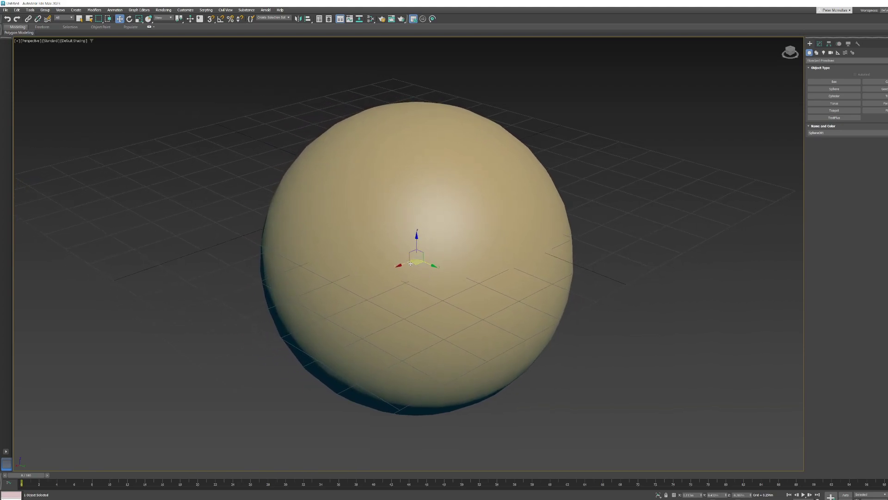
pyautogui.scroll(-5, 407, 270)
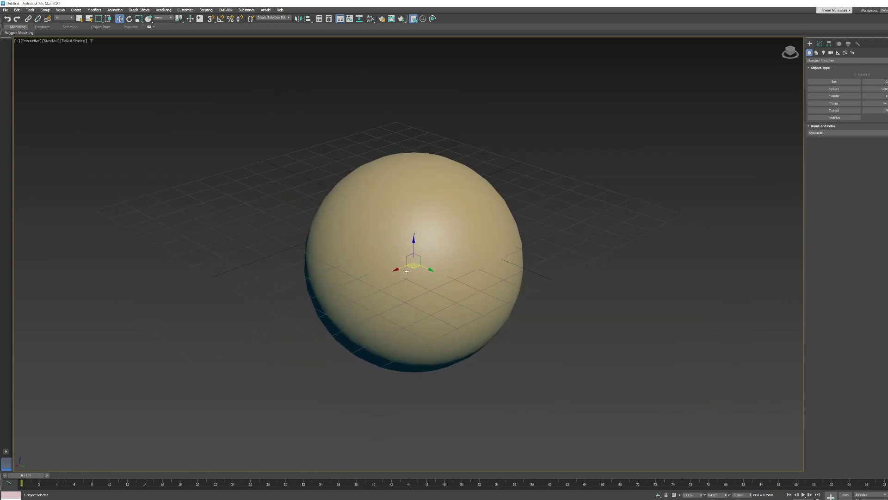
pyautogui.keyDown('alt'); pyautogui.moveTo(426, 279); pyautogui.dragTo(416, 266, button='middle'); pyautogui.keyUp('alt')
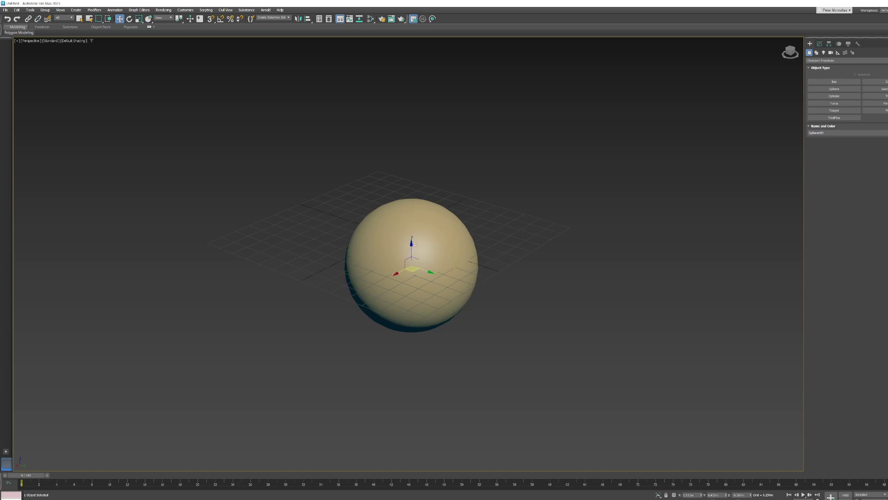
pyautogui.moveTo(411, 242); pyautogui.dragTo(407, 207)
pyautogui.scroll(2, 414, 231)
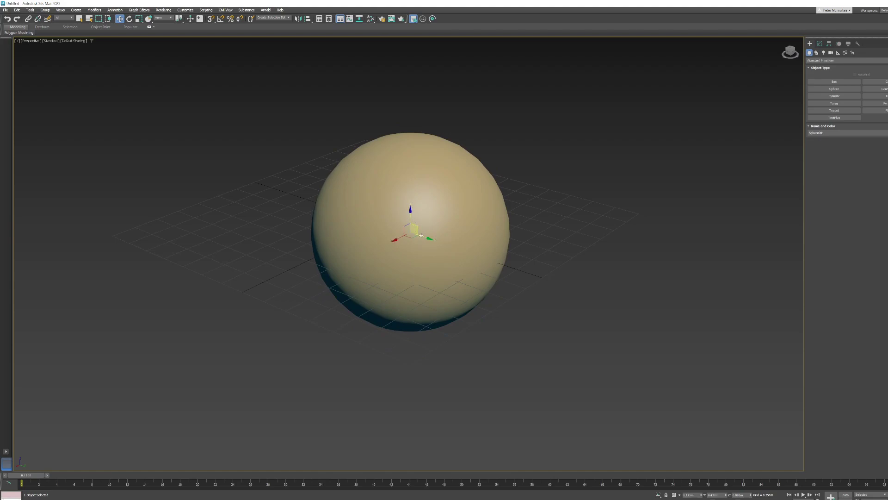
pyautogui.moveTo(429, 239)
pyautogui.mouseDown()
pyautogui.moveTo(462, 245)
pyautogui.moveTo(424, 236)
pyautogui.moveTo(431, 241)
pyautogui.mouseUp()
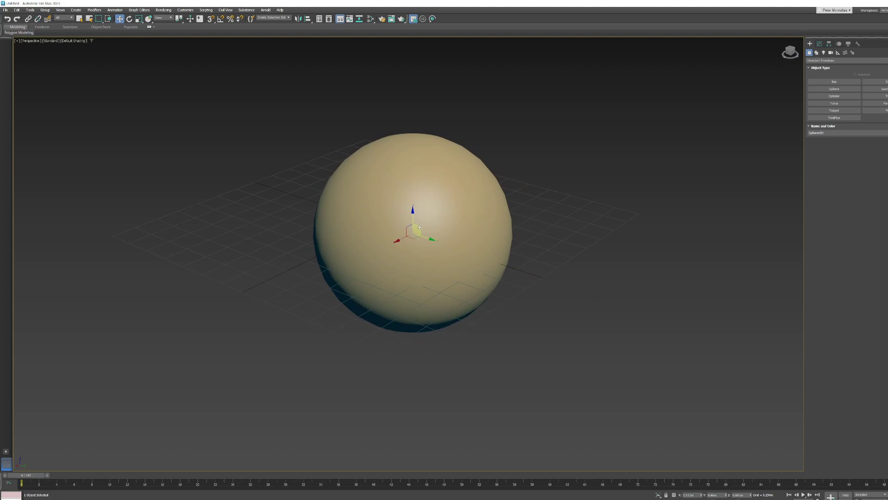
pyautogui.moveTo(419, 227); pyautogui.dragTo(350, 198)
# - Create a box smaller than the sphere on the free grid area beside it, and return to the Move tool
pyautogui.click(835, 81)
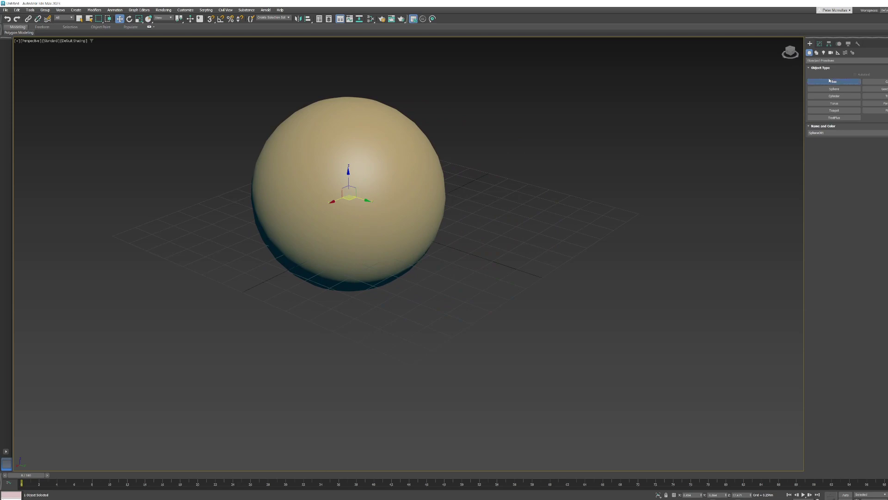
pyautogui.moveTo(547, 217); pyautogui.dragTo(579, 264)
pyautogui.click(599, 197)
pyautogui.press('w')
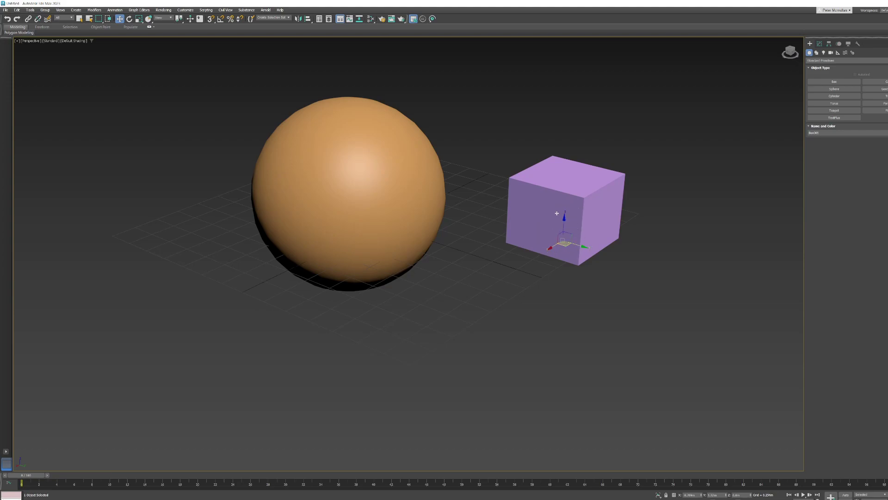
# - Alternate the selection between the sphere and the box, ending with the box selected
pyautogui.click(368, 204)
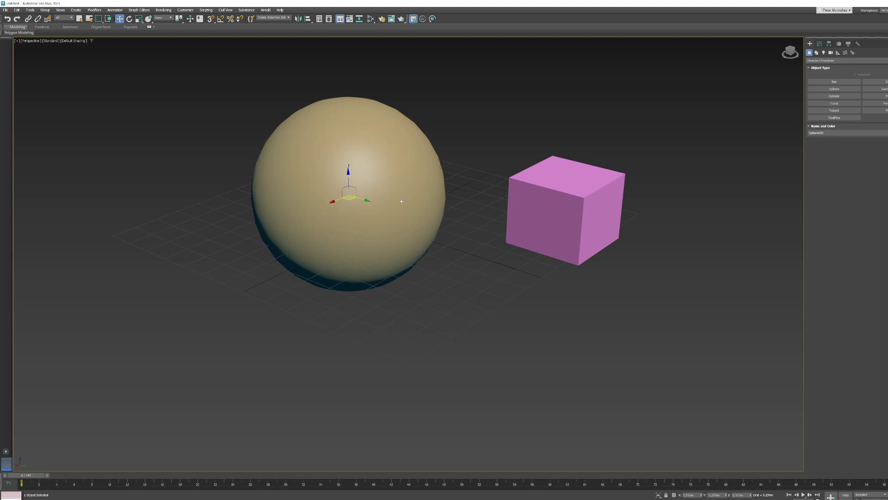
pyautogui.click(548, 205)
pyautogui.click(388, 228)
pyautogui.click(534, 216)
pyautogui.click(388, 222)
pyautogui.click(507, 230)
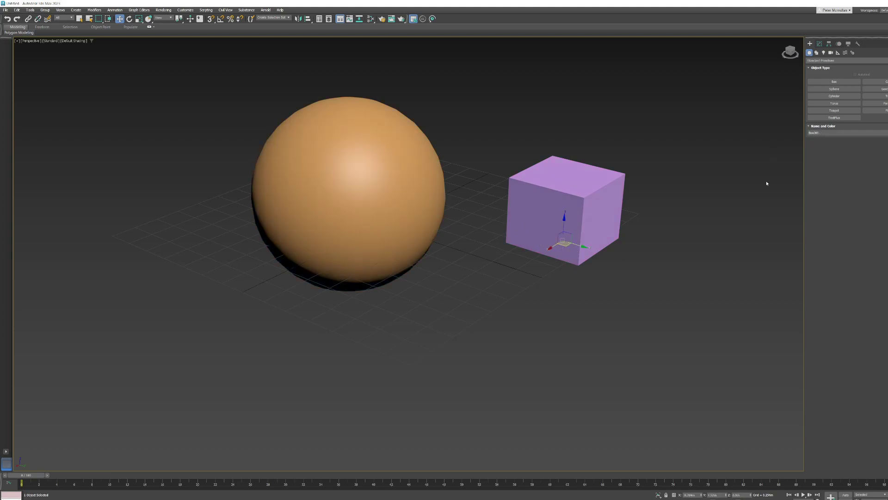
# - Create a tall, narrow cylinder between the sphere and the box, and return to the Move tool
pyautogui.click(834, 95)
pyautogui.moveTo(501, 282); pyautogui.dragTo(524, 284)
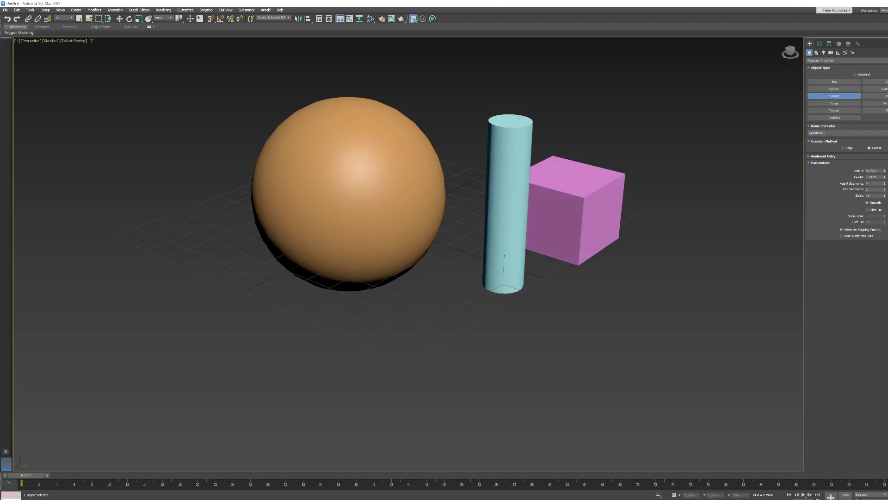
pyautogui.press('w')
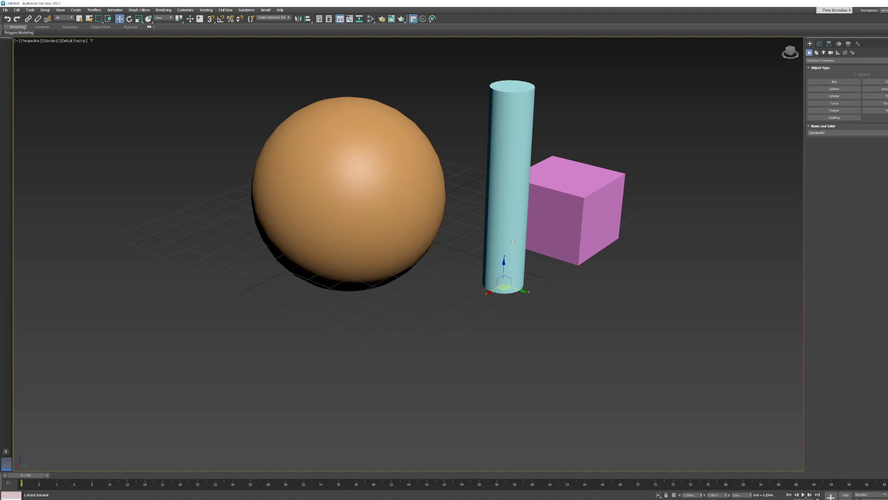
# - Turn on edged-faces shading and frame the sphere, cylinder and box to examine their segments
pyautogui.press('F4')
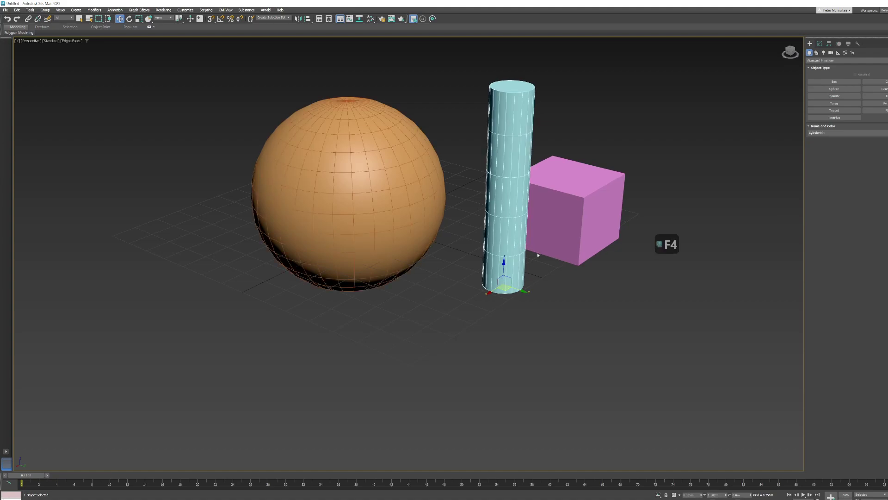
pyautogui.keyDown('alt'); pyautogui.moveTo(550, 262); pyautogui.dragTo(552, 243, button='middle'); pyautogui.keyUp('alt')
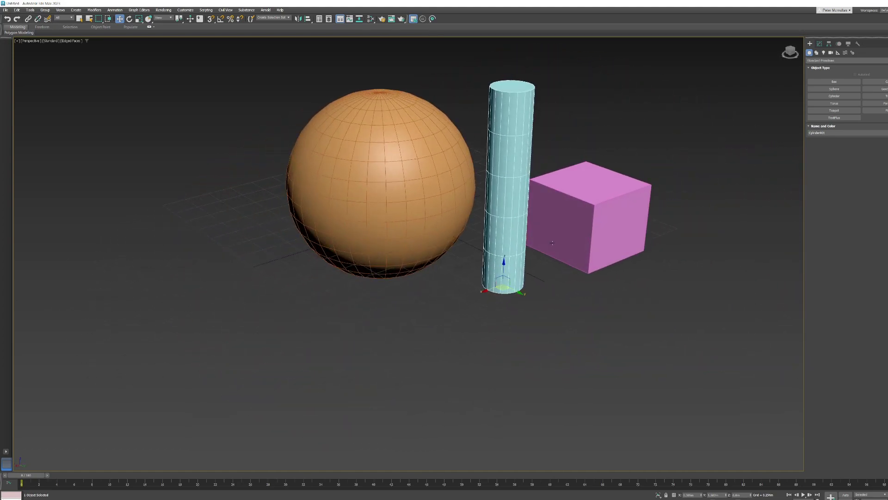
pyautogui.scroll(-3, 552, 243)
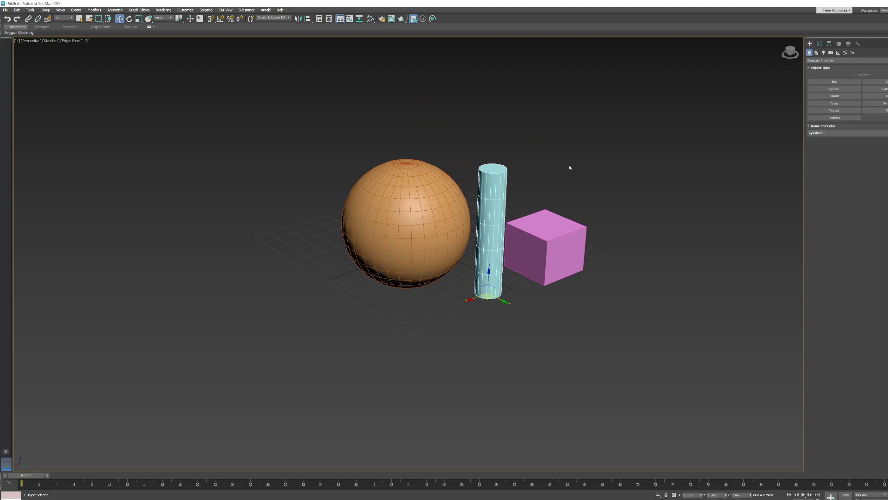
pyautogui.scroll(3, 481, 193)
pyautogui.moveTo(525, 242); pyautogui.dragTo(515, 214, button='middle')
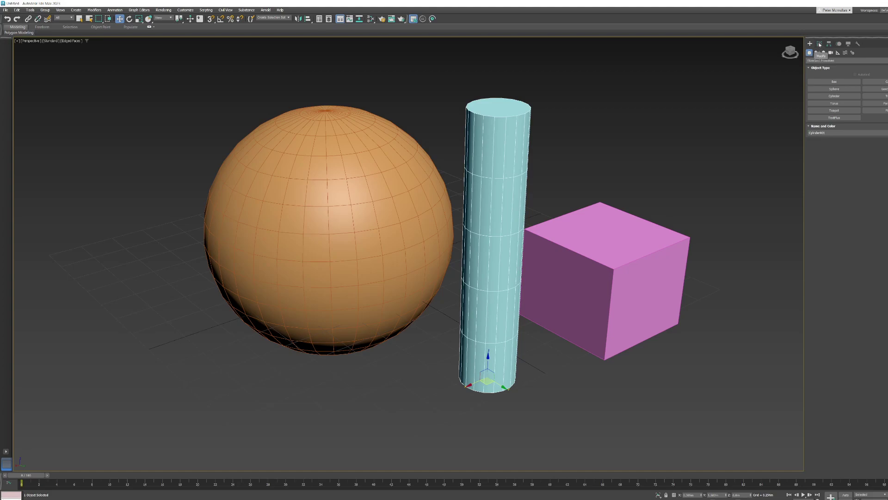
# - Modify the cylinder's parameters to make it thinner and shorter, with more height segments and sides
pyautogui.click(820, 44)
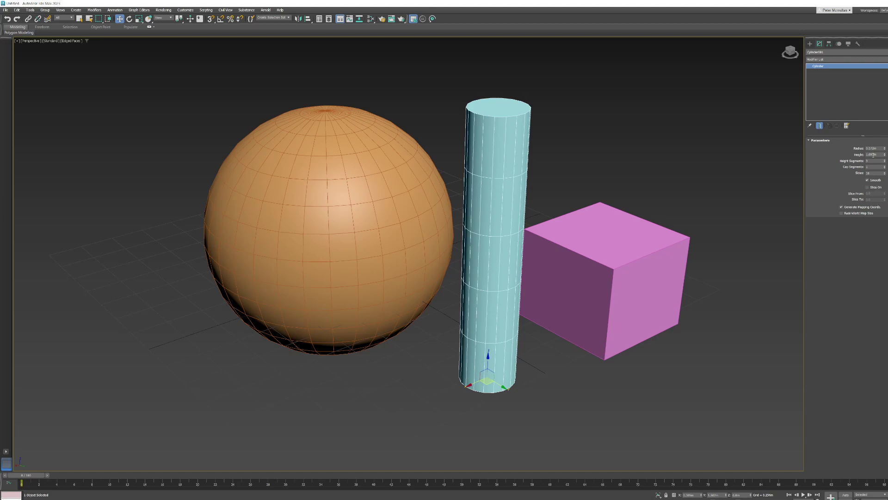
pyautogui.moveTo(885, 157)
pyautogui.mouseDown()
pyautogui.moveTo(885, 171)
pyautogui.moveTo(884, 158)
pyautogui.mouseUp()
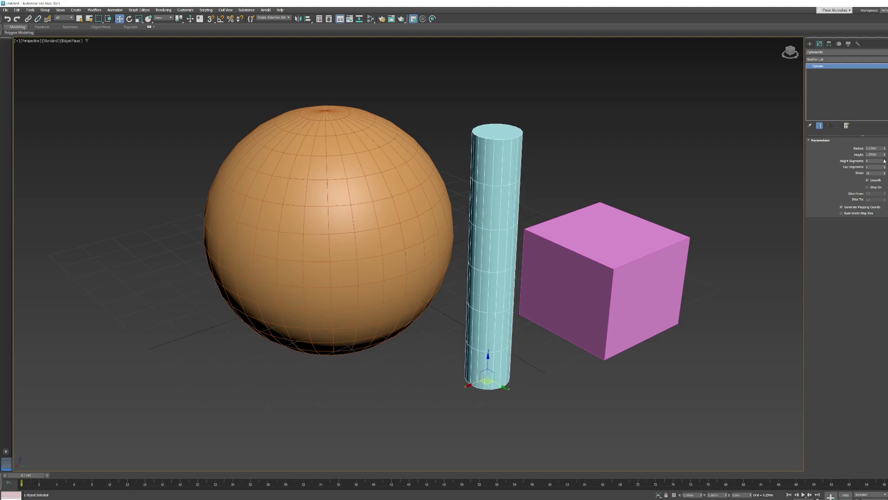
pyautogui.moveTo(885, 160)
pyautogui.mouseDown()
pyautogui.moveTo(875, 129)
pyautogui.moveTo(873, 154)
pyautogui.mouseUp()
pyautogui.moveTo(871, 150); pyautogui.dragTo(872, 161)
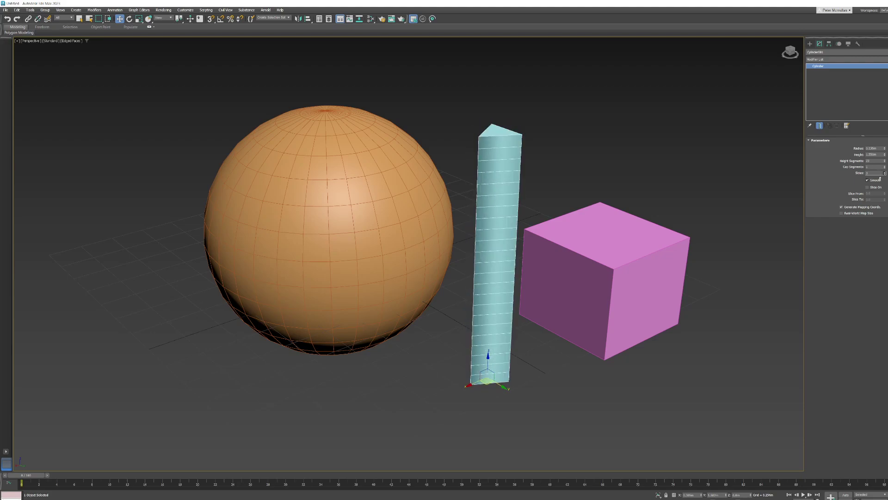
pyautogui.moveTo(883, 172)
pyautogui.mouseDown()
pyautogui.moveTo(883, 194)
pyautogui.moveTo(882, 175)
pyautogui.mouseUp()
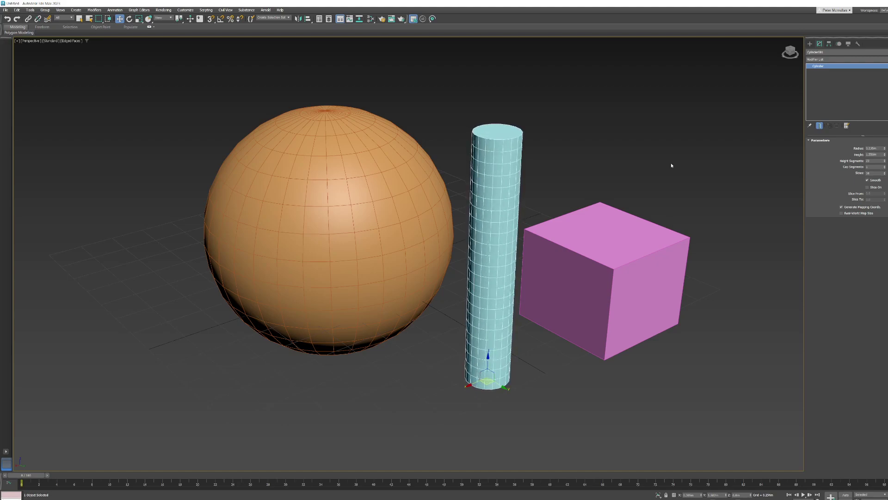
# - Reduce the sphere's radius and try out its hemisphere setting with the Chop option
pyautogui.click(405, 204)
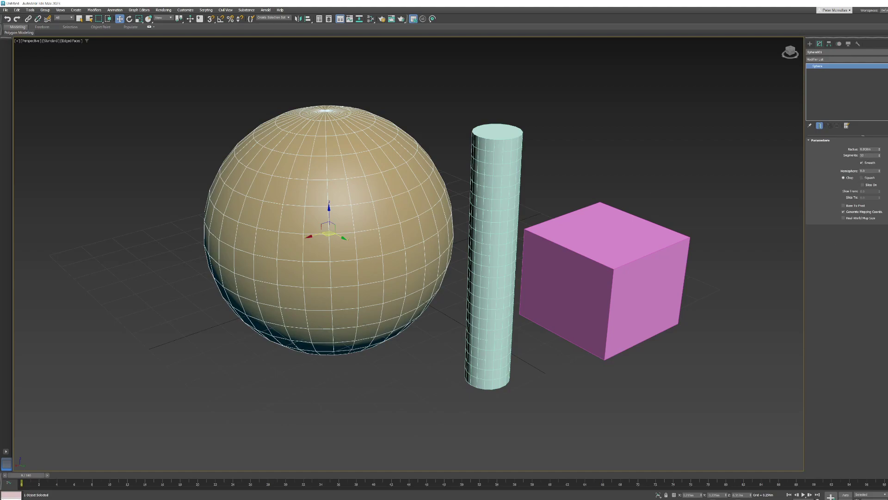
pyautogui.moveTo(880, 153)
pyautogui.mouseDown()
pyautogui.moveTo(881, 166)
pyautogui.moveTo(880, 156)
pyautogui.mouseUp()
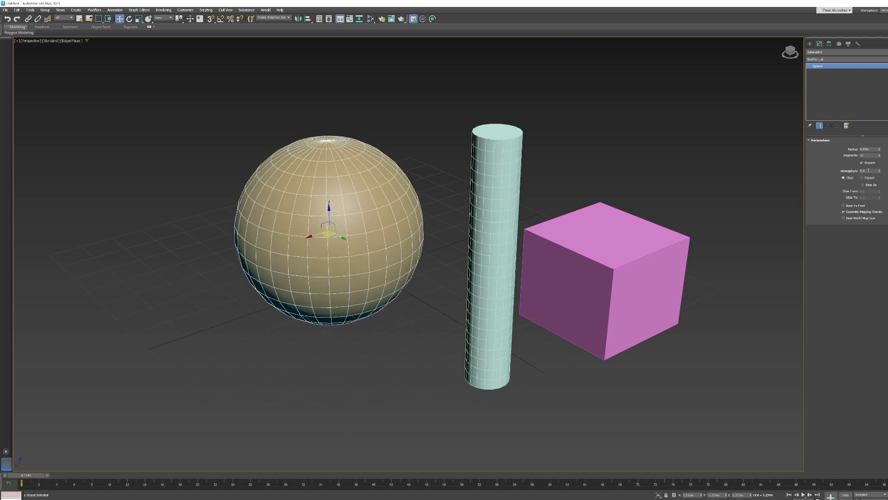
pyautogui.moveTo(879, 171)
pyautogui.mouseDown()
pyautogui.moveTo(873, 127)
pyautogui.moveTo(879, 187)
pyautogui.moveTo(877, 129)
pyautogui.moveTo(879, 164)
pyautogui.mouseUp()
pyautogui.click(845, 177)
# - Enable slicing on the sphere and adjust the Slice To angle to cut a wedge out of it
pyautogui.click(863, 185)
pyautogui.keyDown('alt'); pyautogui.moveTo(333, 217); pyautogui.dragTo(381, 255, button='middle'); pyautogui.keyUp('alt')
pyautogui.moveTo(879, 197); pyautogui.dragTo(850, 201)
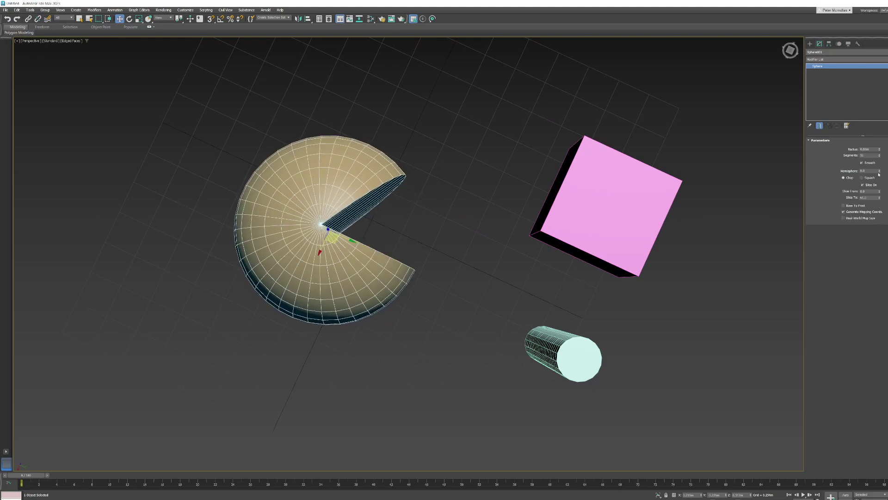
# - Increase the sliced sphere's hemisphere value to cut it down to a dome
pyautogui.moveTo(879, 170); pyautogui.dragTo(874, 148)
pyautogui.keyDown('alt'); pyautogui.moveTo(437, 276); pyautogui.dragTo(509, 248, button='middle'); pyautogui.keyUp('alt')
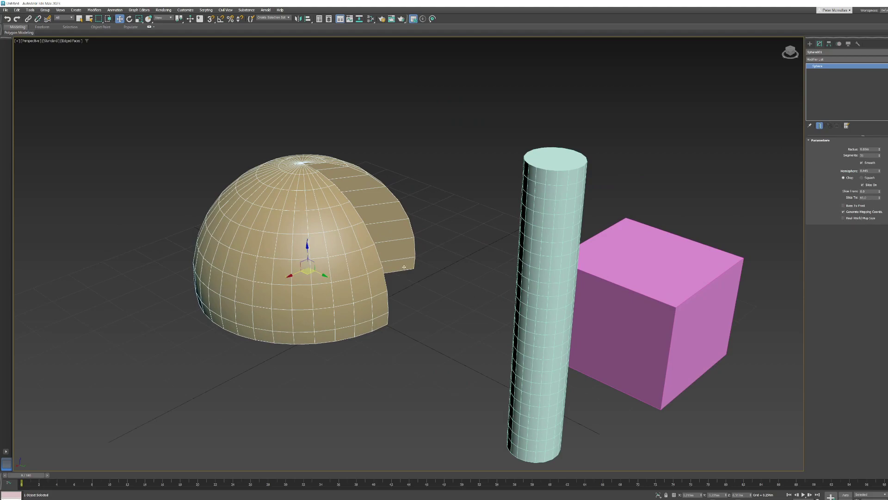
pyautogui.scroll(-4, 404, 267)
# - Adjust the box's length and height, try more length segments, and reset its segment counts to 1
pyautogui.click(548, 305)
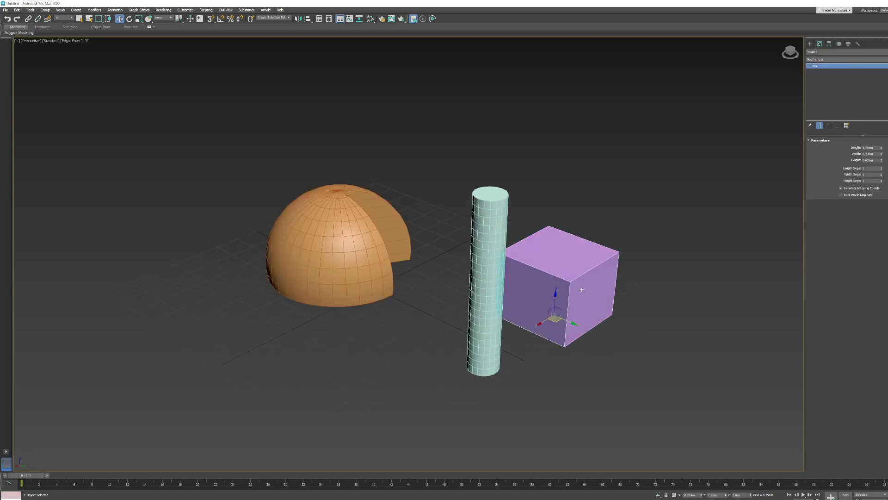
pyautogui.moveTo(598, 266); pyautogui.dragTo(519, 269, button='middle')
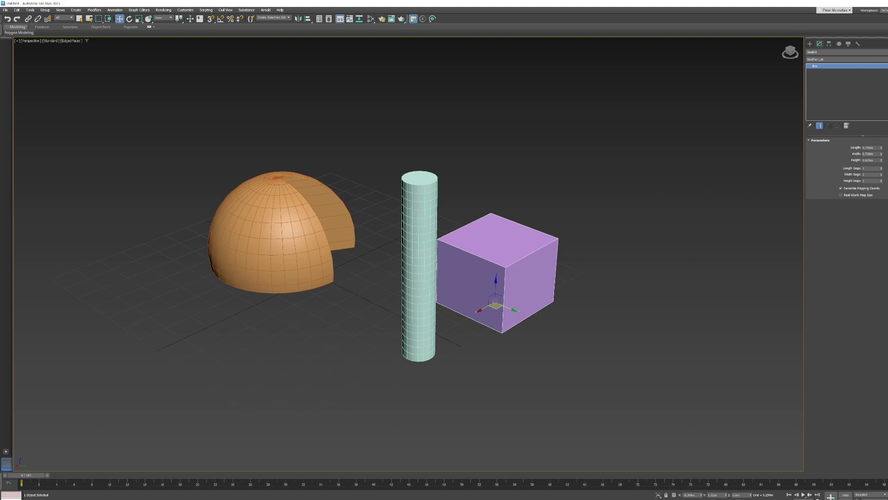
pyautogui.moveTo(881, 150); pyautogui.dragTo(881, 177)
pyautogui.rightClick(881, 181)
pyautogui.rightClick(881, 174)
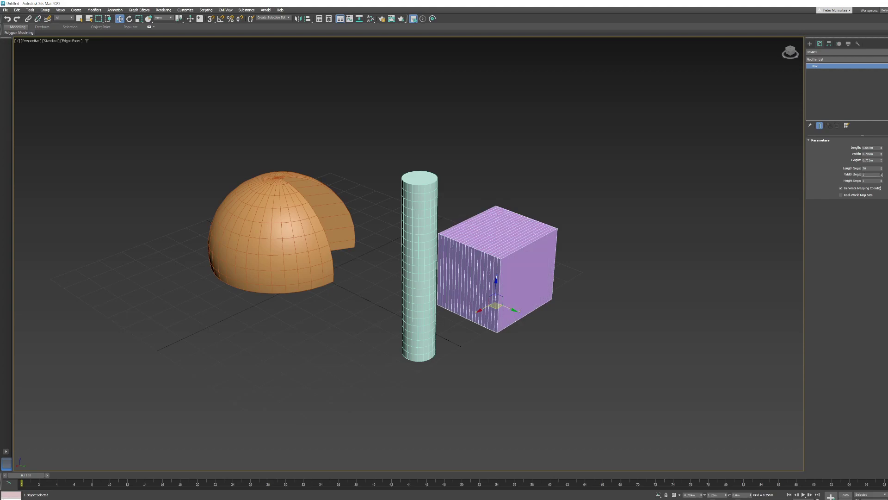
pyautogui.rightClick(882, 170)
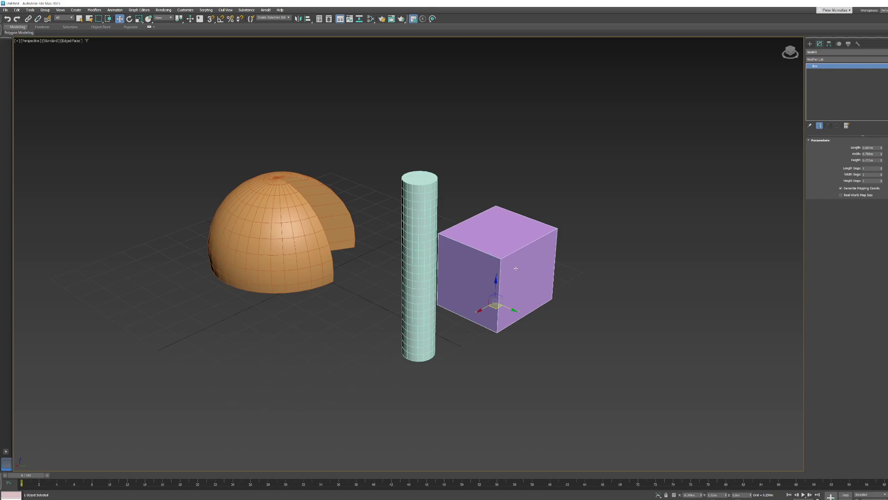
pyautogui.click(572, 255)
pyautogui.click(500, 293)
pyautogui.press('BackSpace')
pyautogui.press('BackSpace')
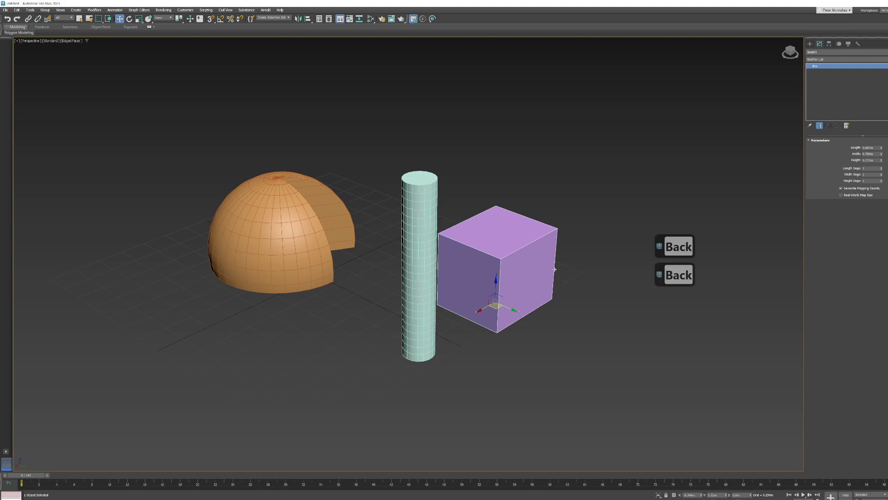
pyautogui.press('BackSpace')
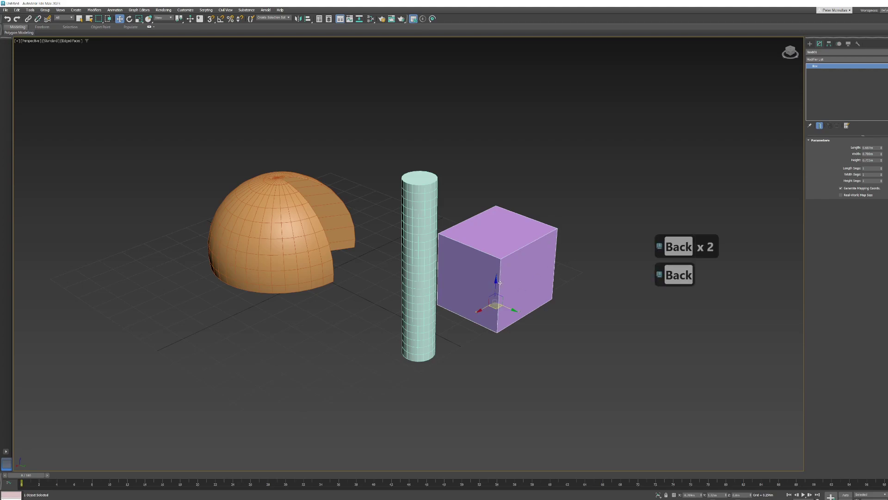
# - Delete the sliced sphere and the box, keeping only the cylinder
pyautogui.click(296, 245)
pyautogui.press('Delete')
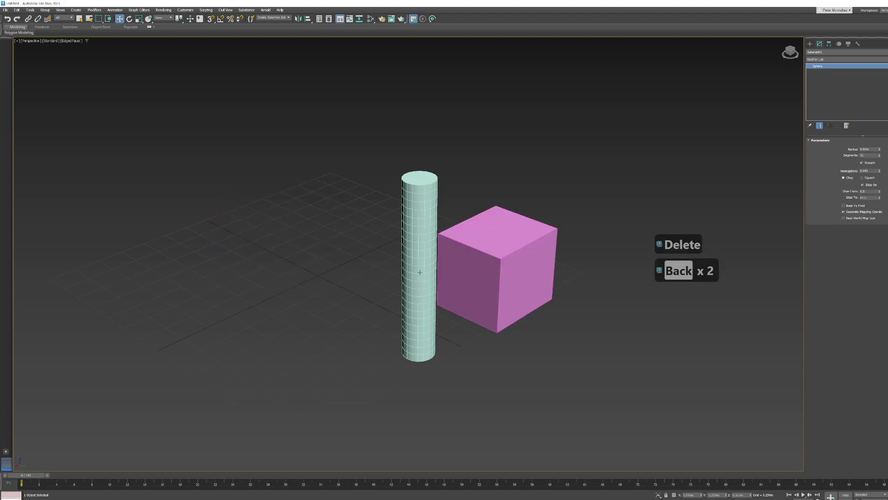
pyautogui.click(512, 278)
pyautogui.press('Delete')
# - Select the cylinder and move it to the centre of the grid
pyautogui.click(419, 358)
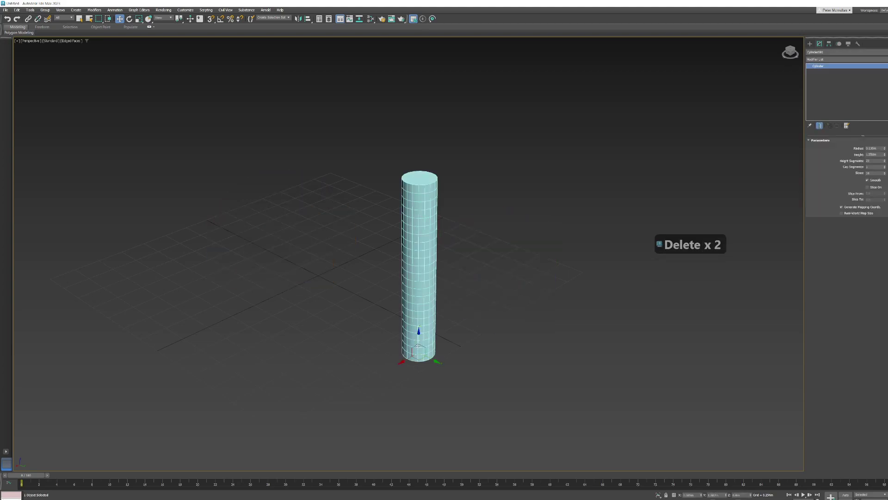
pyautogui.moveTo(419, 361); pyautogui.dragTo(469, 348, button='middle')
pyautogui.scroll(3, 469, 349)
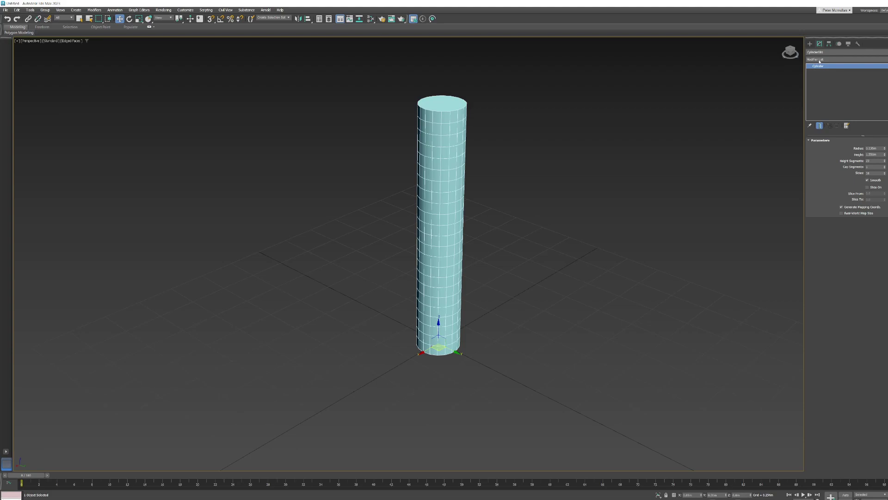
# - Add a Bend modifier to the cylinder and compare its parameters with those of the base cylinder
pyautogui.click(821, 60)
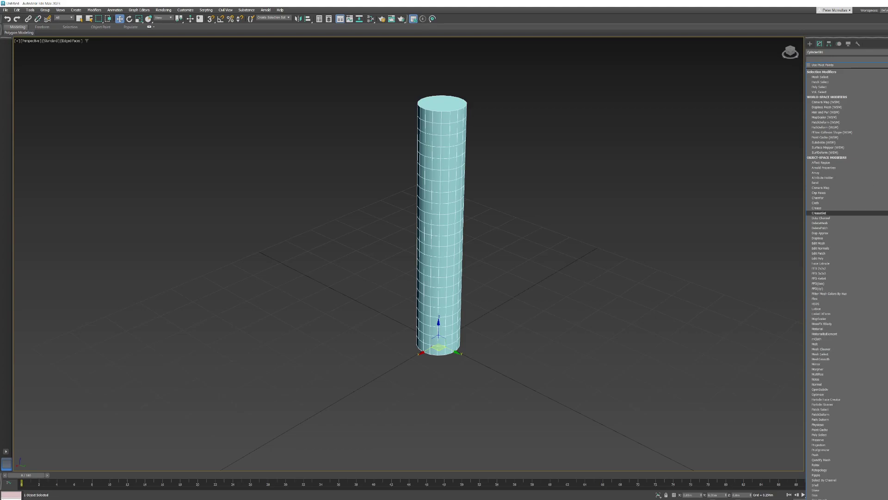
pyautogui.scroll(-3, 821, 182)
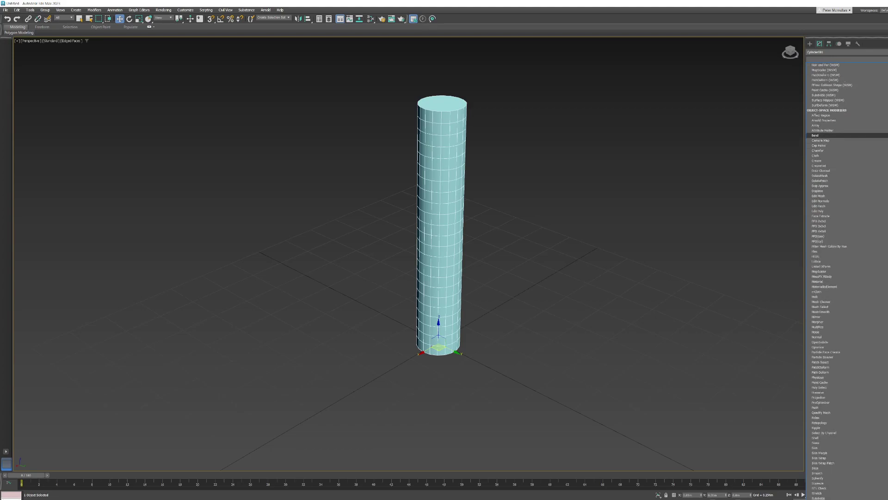
pyautogui.click(818, 135)
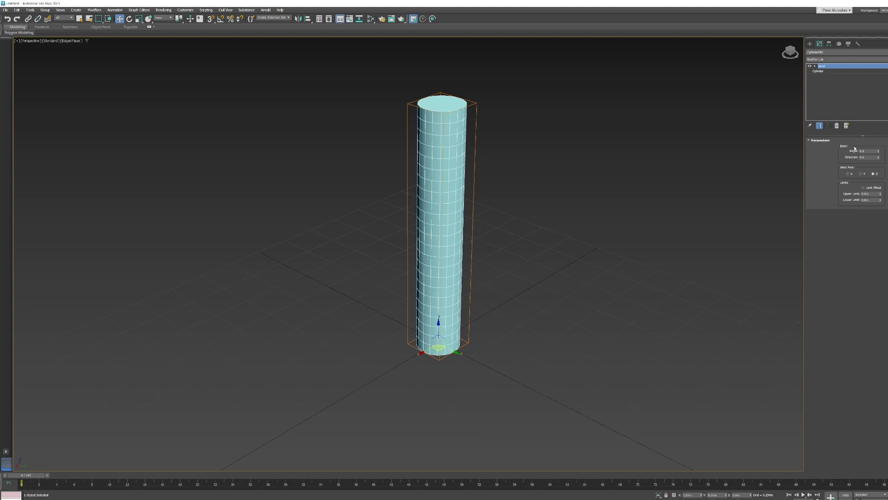
pyautogui.click(819, 71)
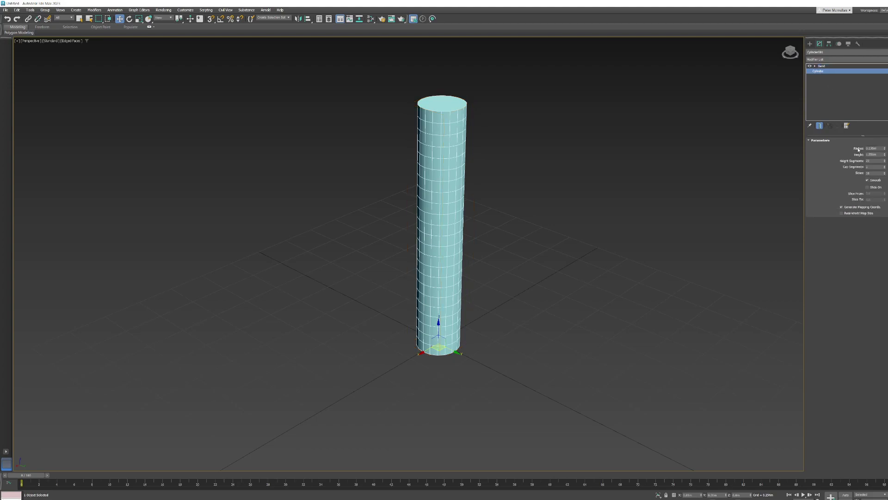
pyautogui.click(821, 67)
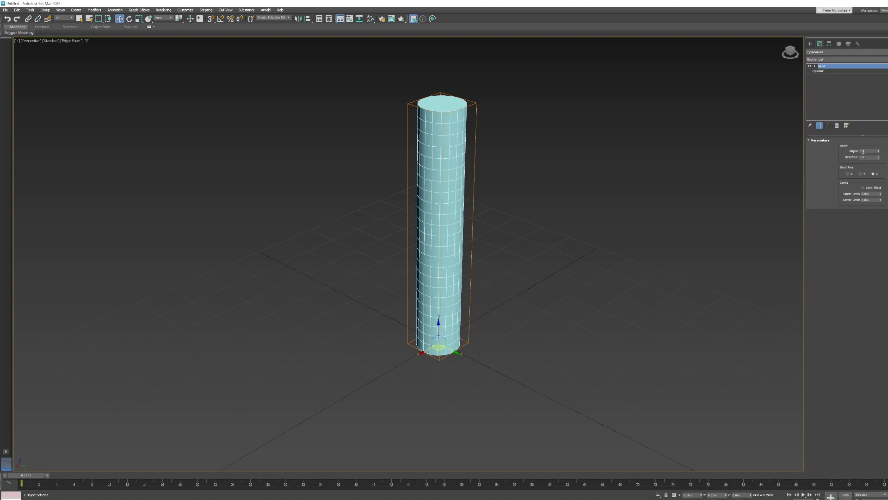
# - Raise the Bend angle to curve the cylinder over, and vary the bend direction
pyautogui.moveTo(879, 153); pyautogui.dragTo(568, 226)
pyautogui.keyDown('alt'); pyautogui.moveTo(497, 270); pyautogui.dragTo(502, 250, button='middle'); pyautogui.keyUp('alt')
pyautogui.moveTo(878, 158); pyautogui.dragTo(878, 192)
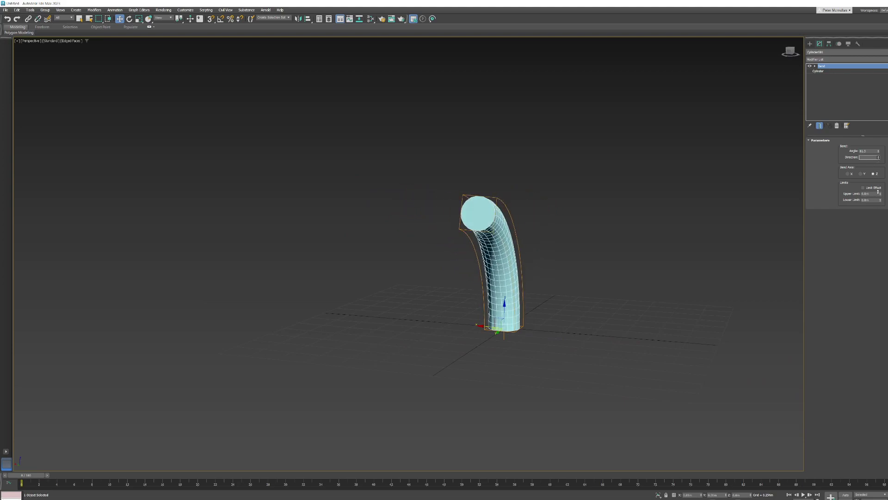
# - Try the Y and X bend axes with different bend directions, and return the bend axis to Z
pyautogui.click(861, 174)
pyautogui.moveTo(881, 156)
pyautogui.mouseDown()
pyautogui.moveTo(881, 194)
pyautogui.moveTo(880, 157)
pyautogui.mouseUp()
pyautogui.keyDown('alt'); pyautogui.moveTo(576, 220); pyautogui.dragTo(464, 249, button='middle'); pyautogui.keyUp('alt')
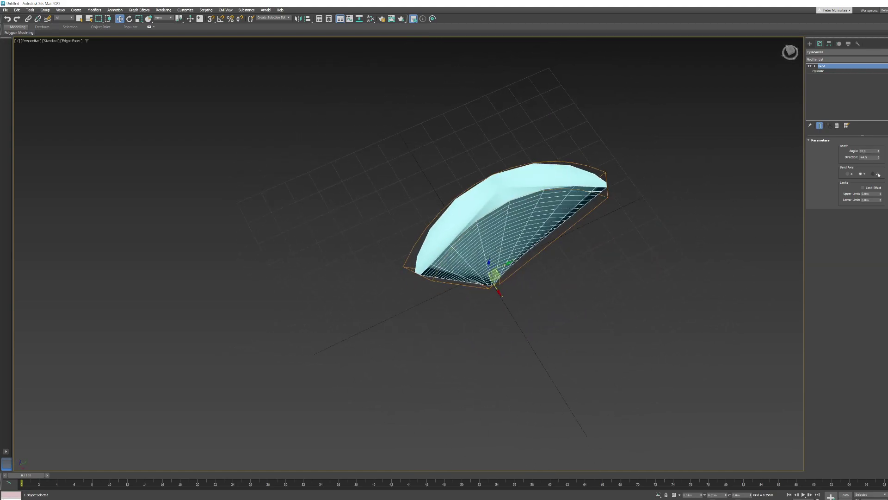
pyautogui.moveTo(881, 157); pyautogui.dragTo(872, 236)
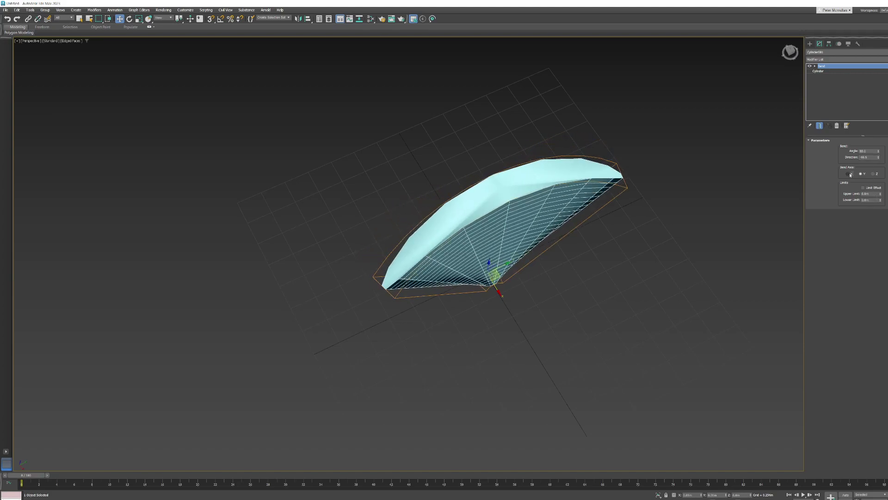
pyautogui.click(847, 173)
pyautogui.moveTo(880, 158); pyautogui.dragTo(872, 177)
pyautogui.click(876, 174)
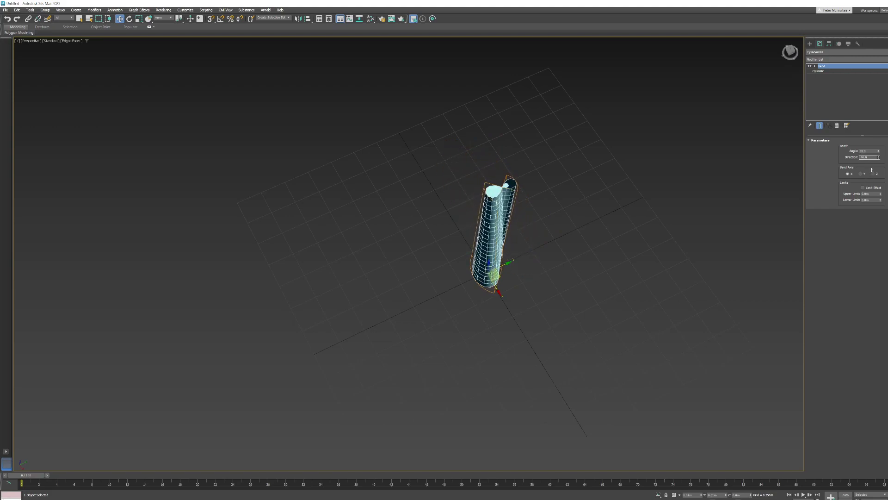
pyautogui.click(873, 174)
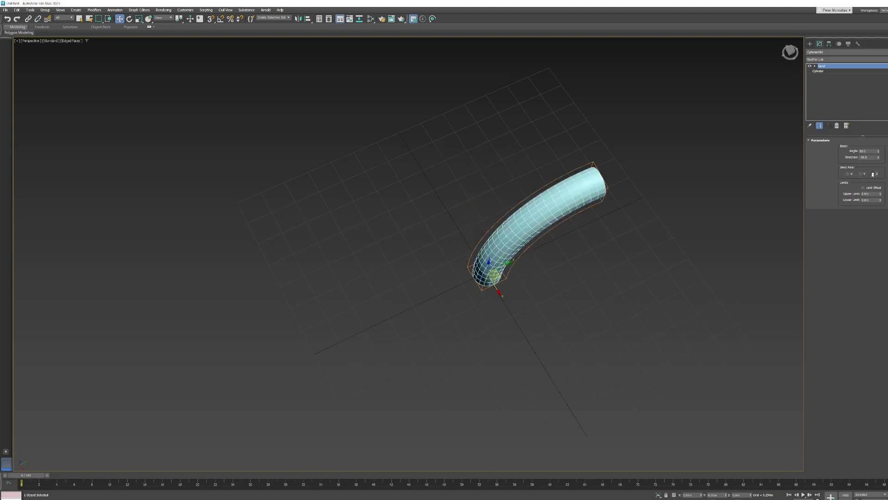
# - Readjust the Bend modifier's angle and direction on the Z axis and frame the curved cylinder
pyautogui.moveTo(879, 152); pyautogui.dragTo(876, 183)
pyautogui.keyDown('alt'); pyautogui.moveTo(623, 255); pyautogui.dragTo(569, 242, button='middle'); pyautogui.keyUp('alt')
pyautogui.press('z')
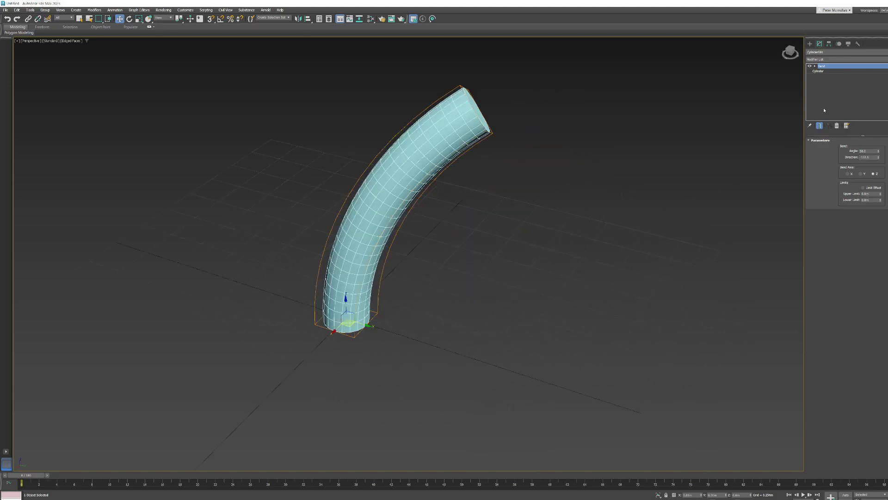
# - Add a Twist modifier above the Bend modifier on the cylinder
pyautogui.scroll(-3, 601, 134)
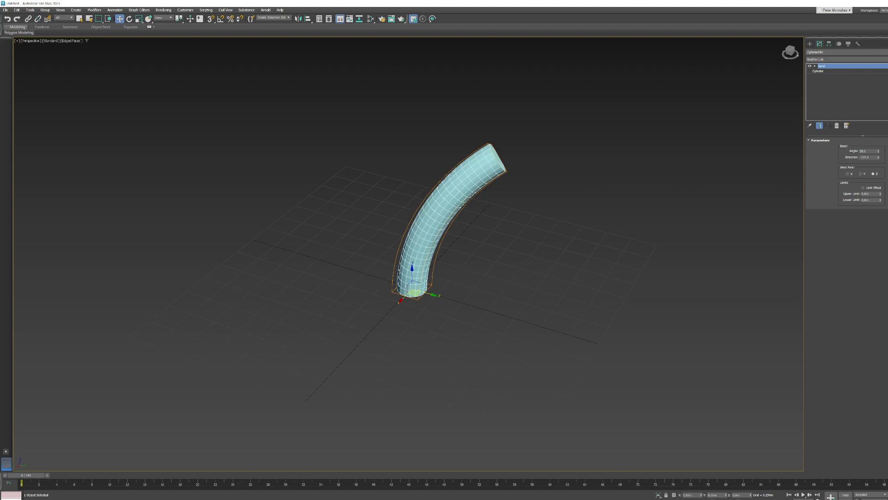
pyautogui.click(832, 59)
pyautogui.scroll(-1, 814, 418)
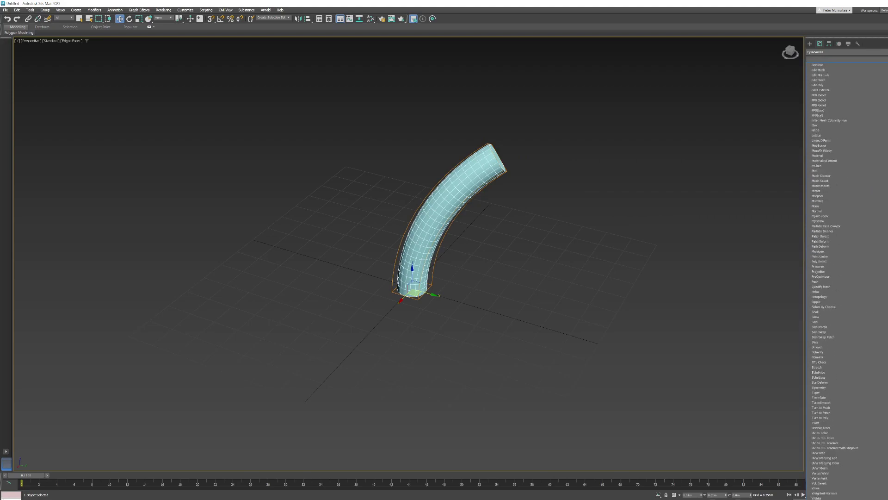
pyautogui.click(816, 423)
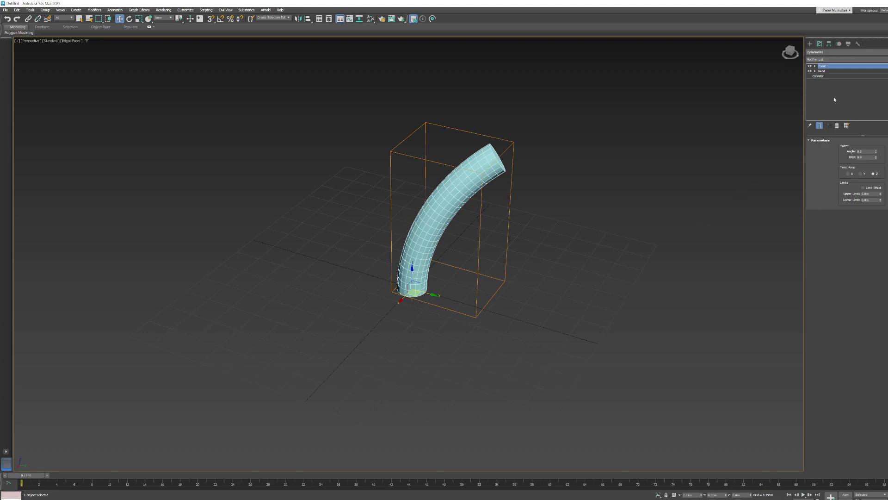
# - Increase the base cylinder's sides and height segments for a denser mesh
pyautogui.click(823, 77)
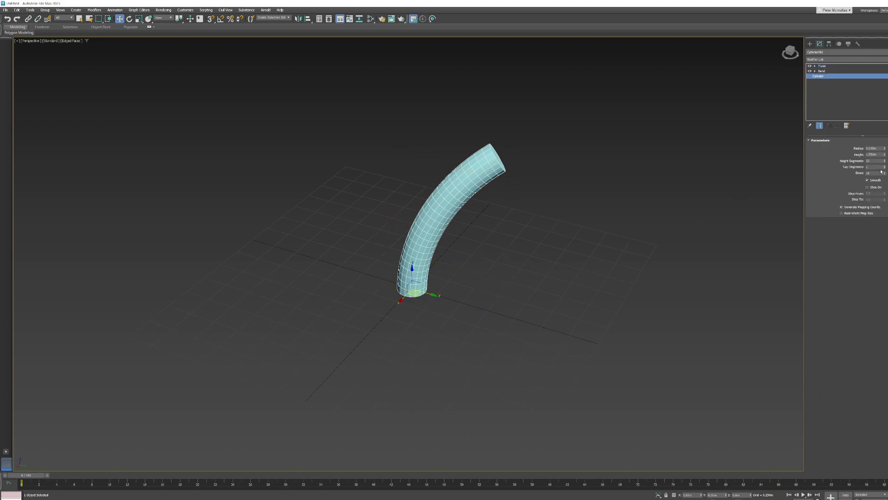
pyautogui.moveTo(885, 174); pyautogui.dragTo(865, 158)
pyautogui.moveTo(458, 236)
pyautogui.keyDown('alt'); pyautogui.mouseDown(button='middle')
pyautogui.moveTo(457, 225)
pyautogui.moveTo(464, 229)
pyautogui.mouseUp(button='middle'); pyautogui.keyUp('alt')
pyautogui.scroll(3, 457, 224)
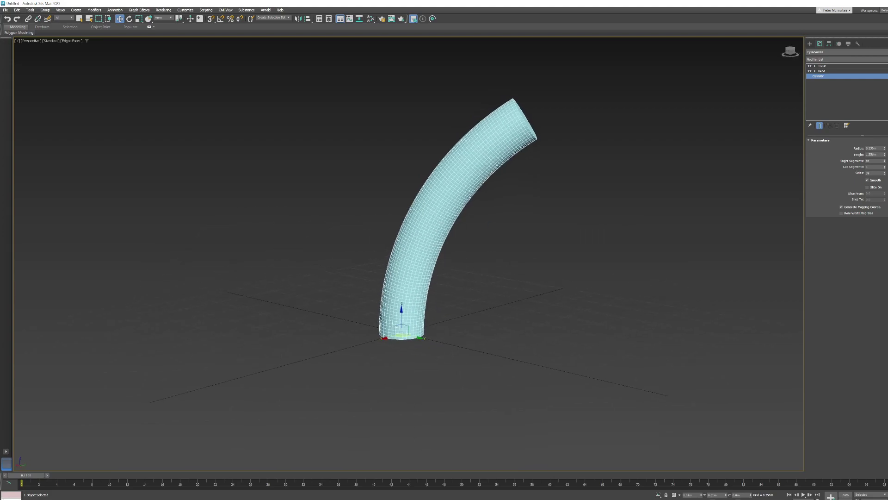
# - Switch among the cylinder, Bend and Twist levels of the modifier stack to examine each one's parameters
pyautogui.click(823, 72)
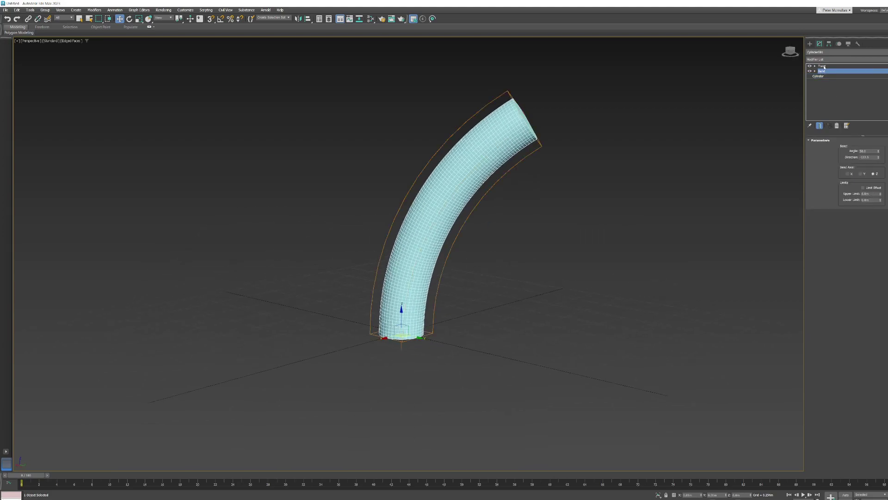
pyautogui.click(822, 66)
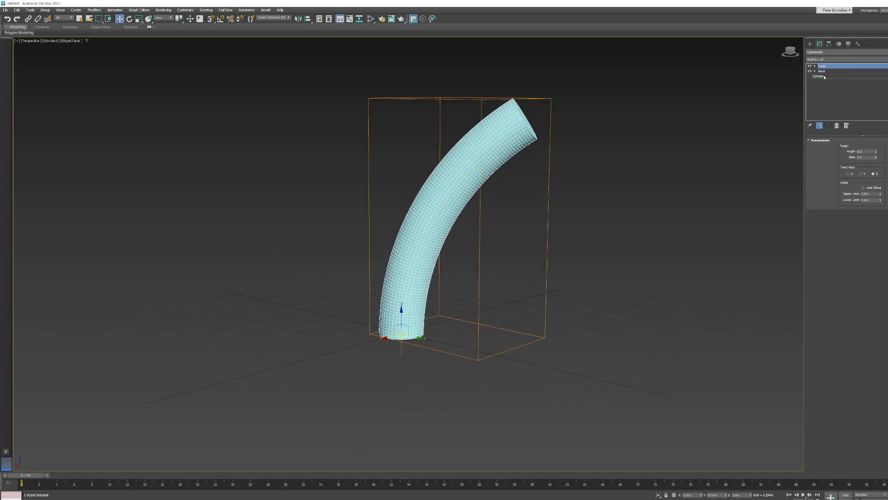
pyautogui.click(819, 76)
pyautogui.click(823, 67)
pyautogui.click(818, 76)
pyautogui.click(822, 71)
pyautogui.click(825, 66)
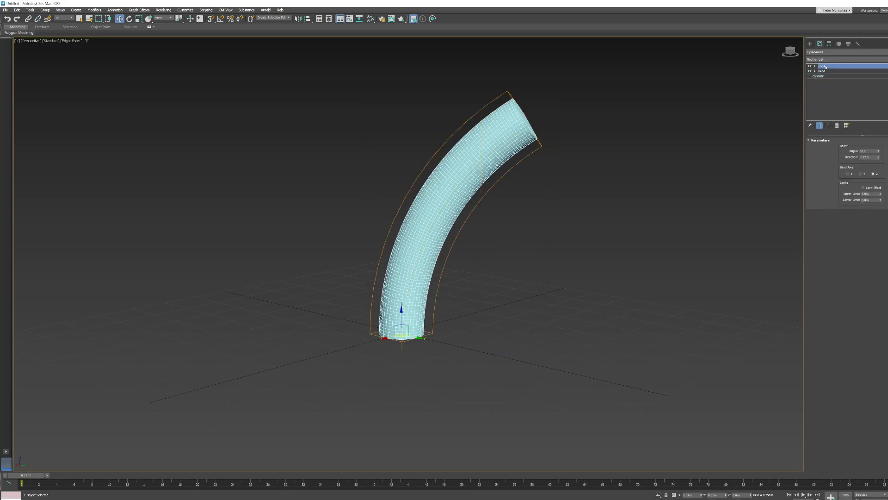
pyautogui.click(822, 77)
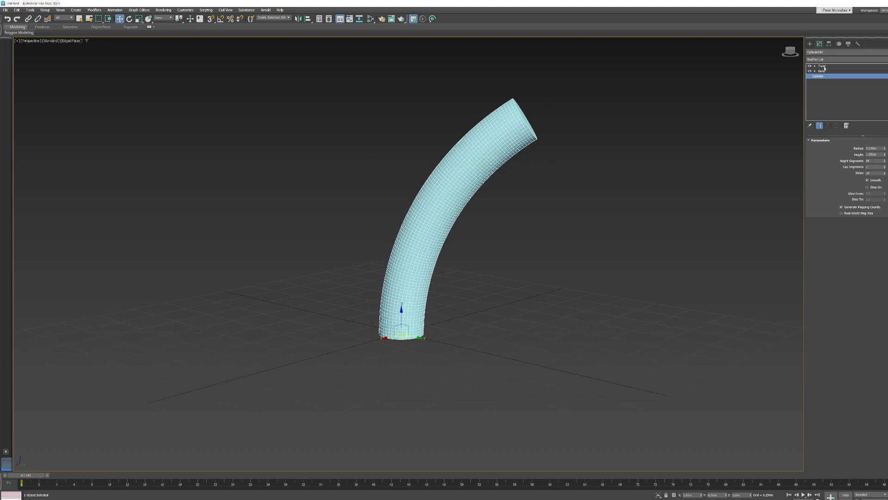
# - Increase the Twist modifier's angle around the Z axis to twist the bent cylinder
pyautogui.click(825, 66)
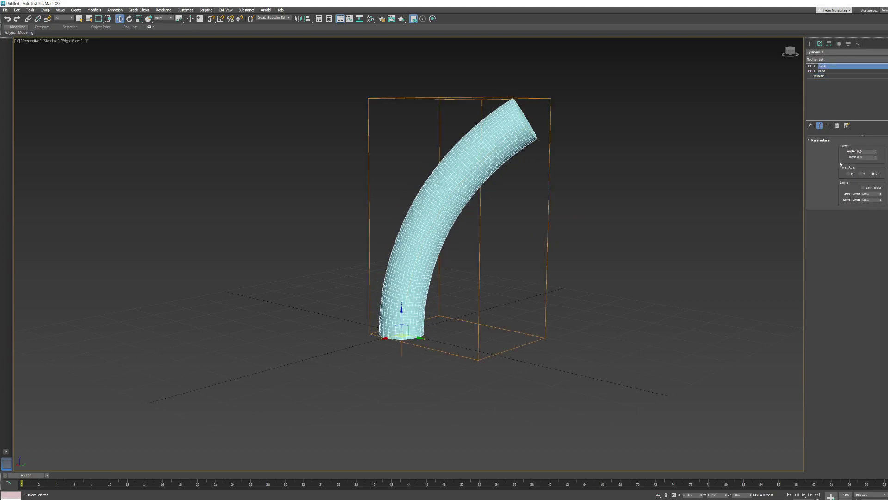
pyautogui.moveTo(876, 155); pyautogui.dragTo(874, 134)
pyautogui.keyDown('alt'); pyautogui.moveTo(519, 277); pyautogui.dragTo(445, 268, button='middle'); pyautogui.keyUp('alt')
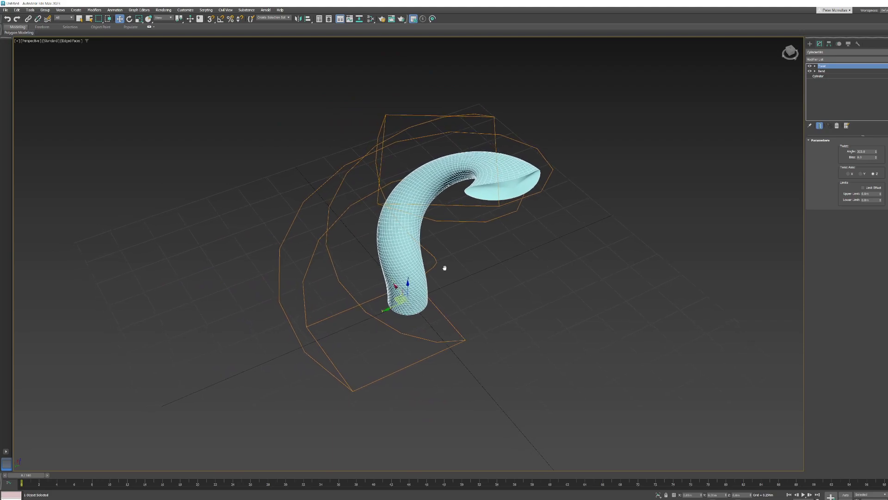
# - Toggle the Bend and Twist modifiers off and on to compare their effects on the base cylinder
pyautogui.click(815, 77)
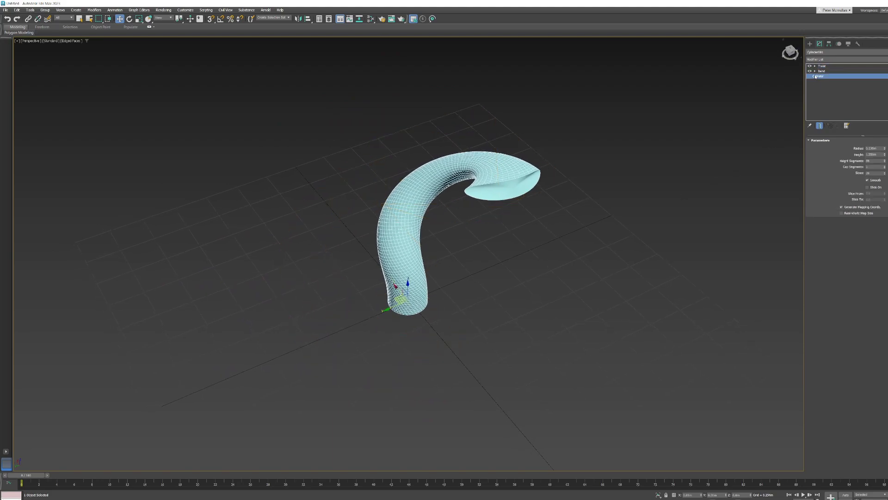
pyautogui.click(810, 71)
pyautogui.click(810, 66)
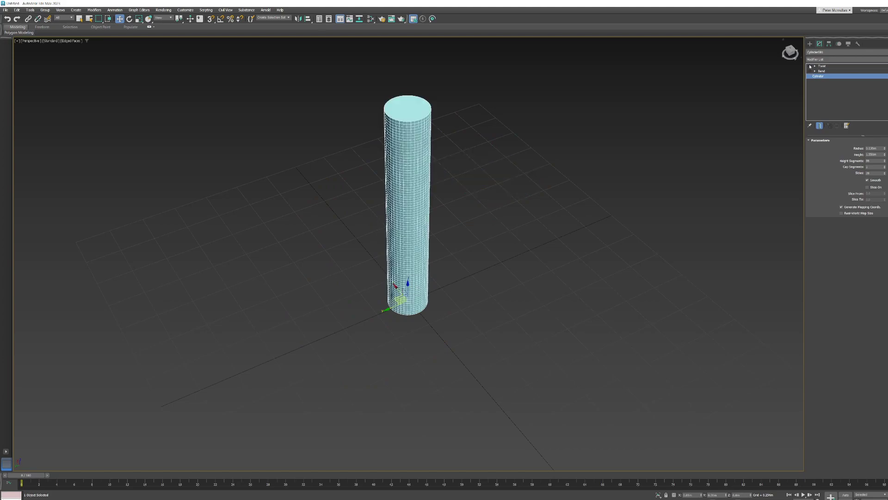
pyautogui.click(810, 71)
pyautogui.click(810, 66)
pyautogui.click(810, 71)
pyautogui.click(810, 66)
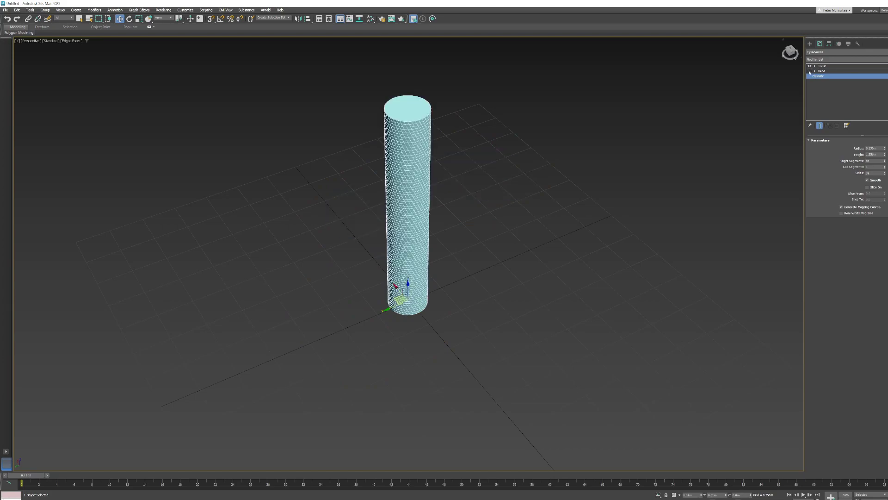
# - Switch Bend and Twist off and on in turn, finishing with both modifiers enabled
pyautogui.click(810, 71)
pyautogui.click(810, 66)
pyautogui.click(810, 72)
pyautogui.click(810, 66)
pyautogui.click(810, 71)
pyautogui.click(810, 66)
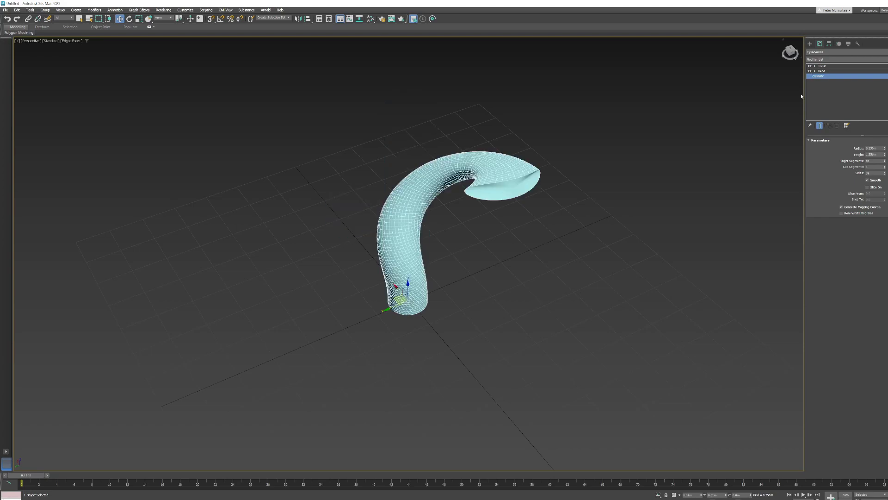
# - Reorder the cylinder's modifier stack so that Twist sits directly below Bend
pyautogui.click(822, 66)
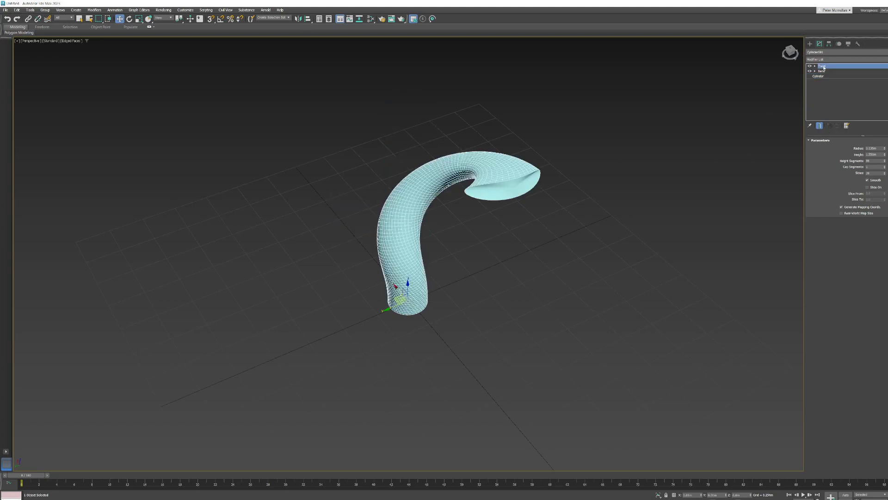
pyautogui.moveTo(826, 66)
pyautogui.mouseDown()
pyautogui.moveTo(830, 74)
pyautogui.moveTo(820, 78)
pyautogui.moveTo(831, 89)
pyautogui.moveTo(824, 79)
pyautogui.mouseUp()
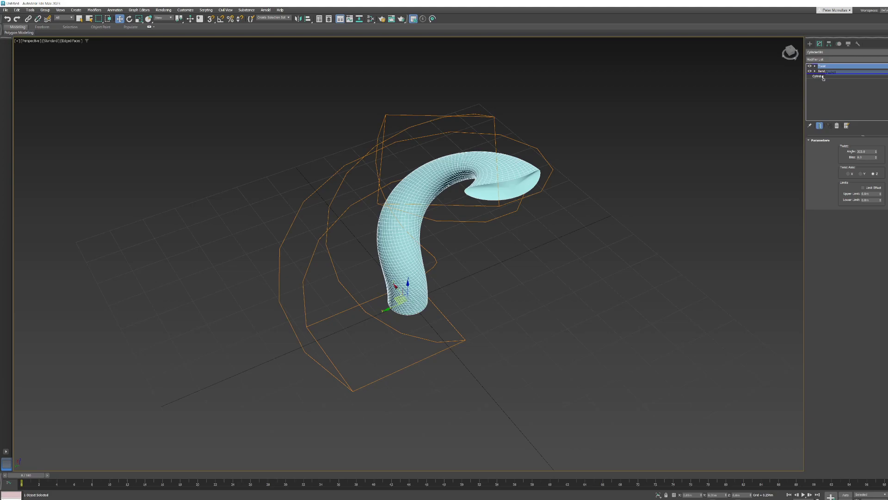
pyautogui.moveTo(823, 79); pyautogui.dragTo(823, 77)
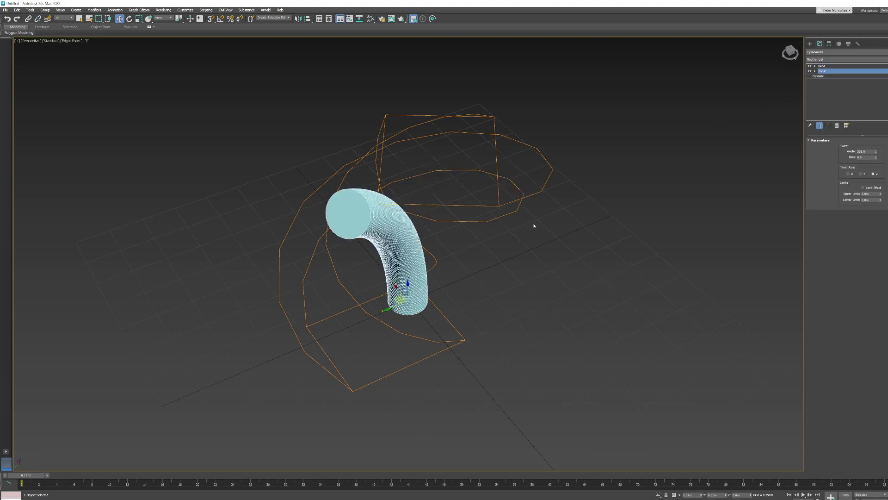
pyautogui.keyDown('alt'); pyautogui.moveTo(555, 225); pyautogui.dragTo(463, 223, button='middle'); pyautogui.keyUp('alt')
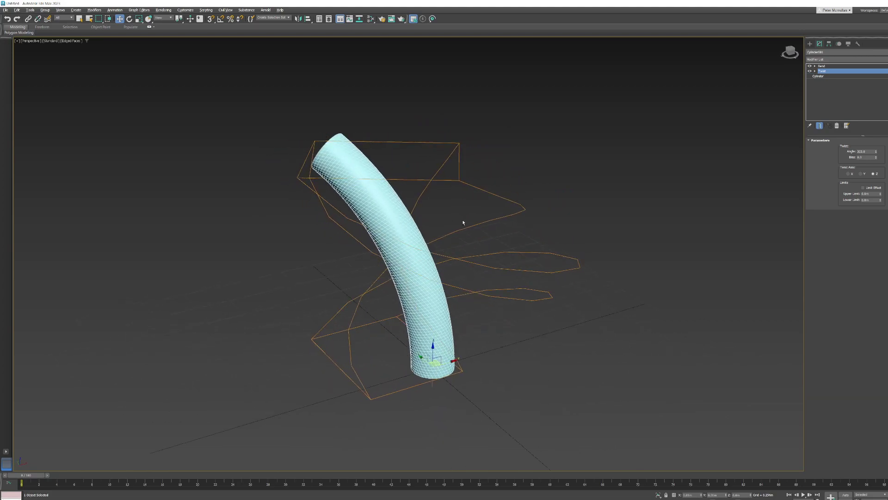
# - Disable Bend and lower the Twist angle to a negative value to reverse the straight cylinder's twist
pyautogui.click(810, 66)
pyautogui.moveTo(497, 256)
pyautogui.keyDown('alt'); pyautogui.mouseDown(button='middle')
pyautogui.moveTo(480, 245)
pyautogui.moveTo(504, 255)
pyautogui.mouseUp(button='middle'); pyautogui.keyUp('alt')
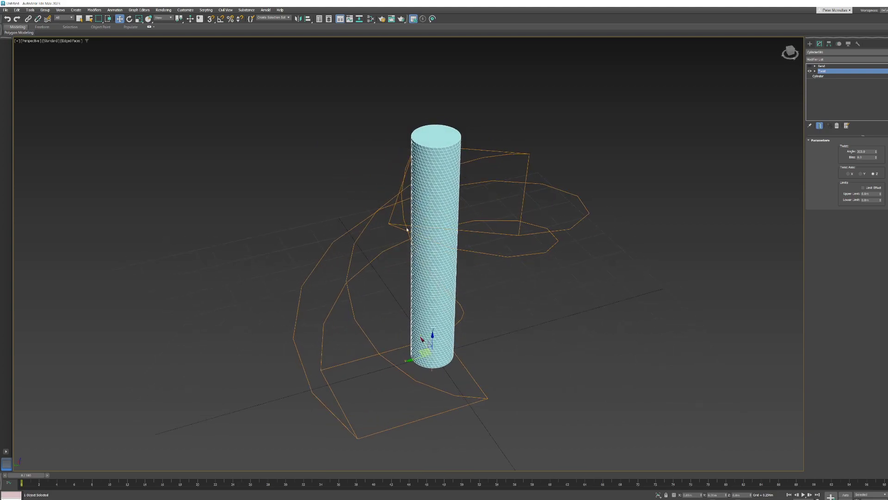
pyautogui.scroll(3, 440, 237)
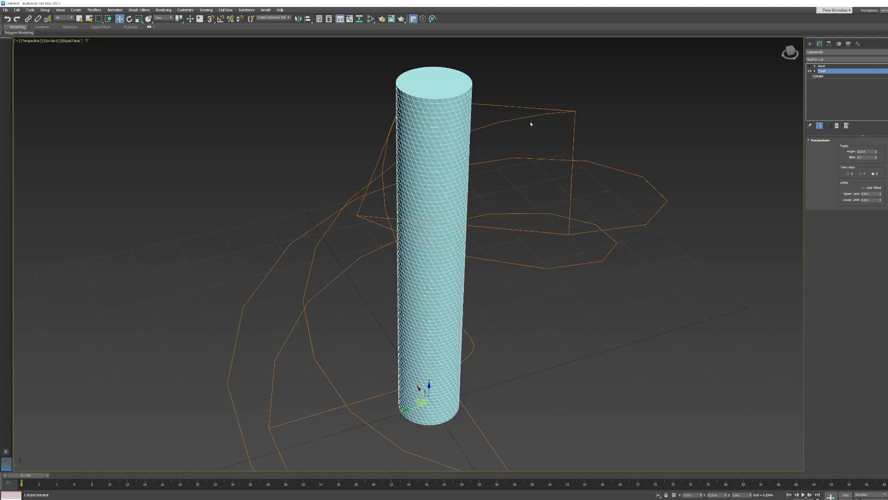
pyautogui.moveTo(877, 152); pyautogui.dragTo(868, 421)
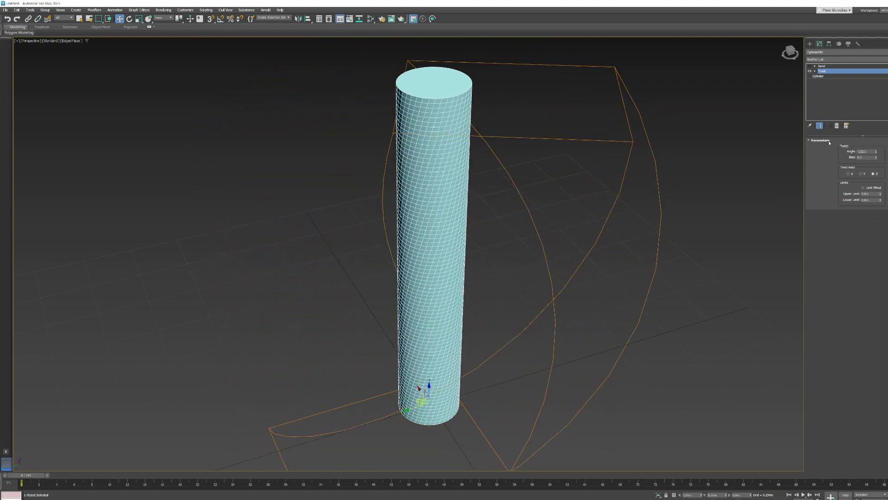
# - Re-enable Bend on the twisted cylinder and make it the active level of the modifier stack
pyautogui.click(810, 67)
pyautogui.keyDown('alt'); pyautogui.moveTo(543, 325); pyautogui.dragTo(512, 321, button='middle'); pyautogui.keyUp('alt')
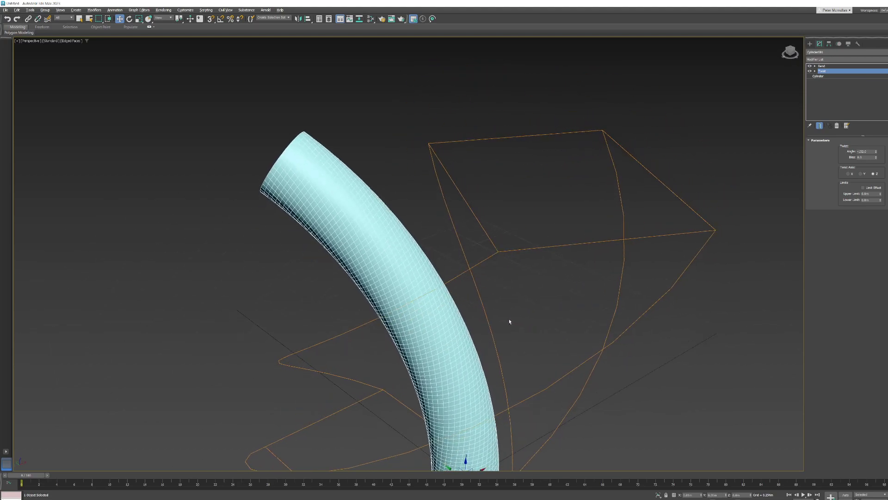
pyautogui.scroll(-5, 487, 321)
pyautogui.moveTo(824, 67)
pyautogui.mouseDown()
pyautogui.moveTo(827, 76)
pyautogui.moveTo(827, 66)
pyautogui.mouseUp()
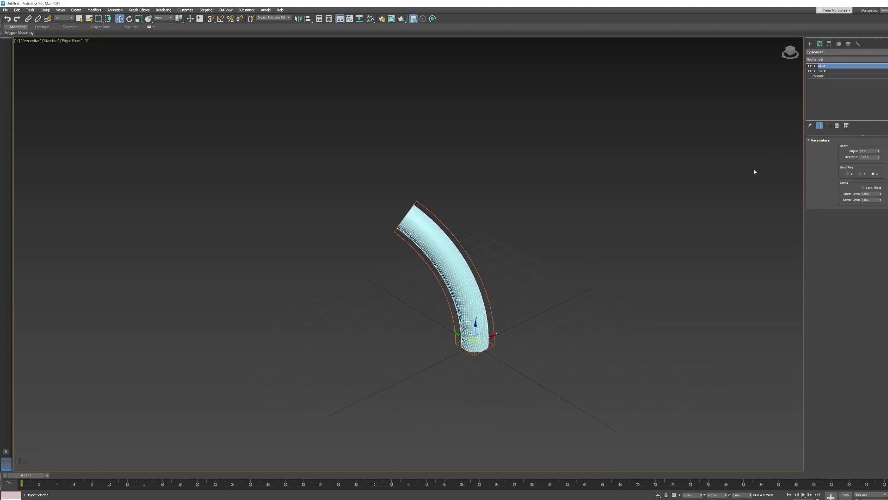
# - Create a large GeoSphere on the grid beside the bent cylinder
pyautogui.moveTo(763, 164); pyautogui.dragTo(731, 160, button='middle')
pyautogui.click(810, 44)
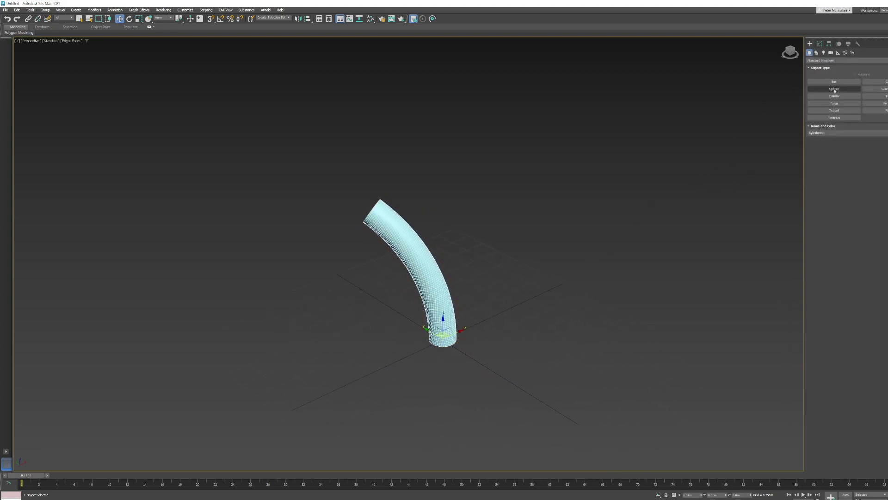
pyautogui.click(886, 90)
pyautogui.moveTo(547, 288); pyautogui.dragTo(596, 347)
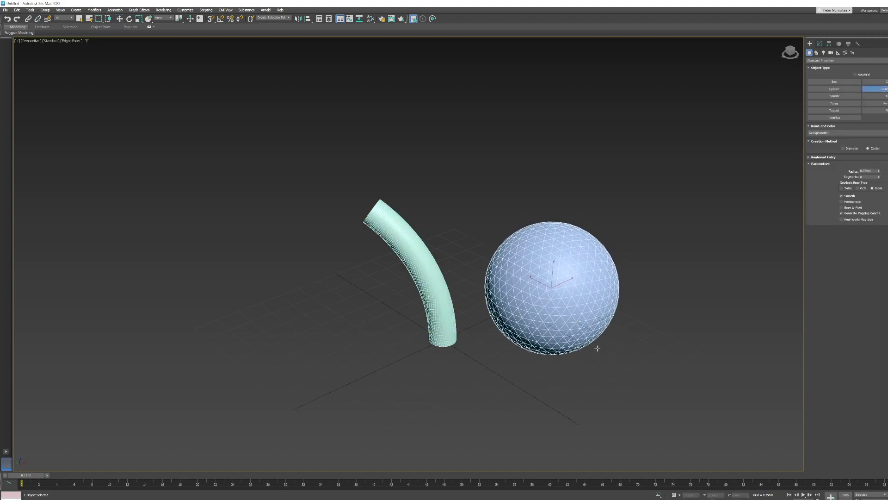
pyautogui.moveTo(597, 347); pyautogui.dragTo(581, 332, button='middle')
# - Apply a Noise modifier to the new GeoSphere
pyautogui.click(820, 44)
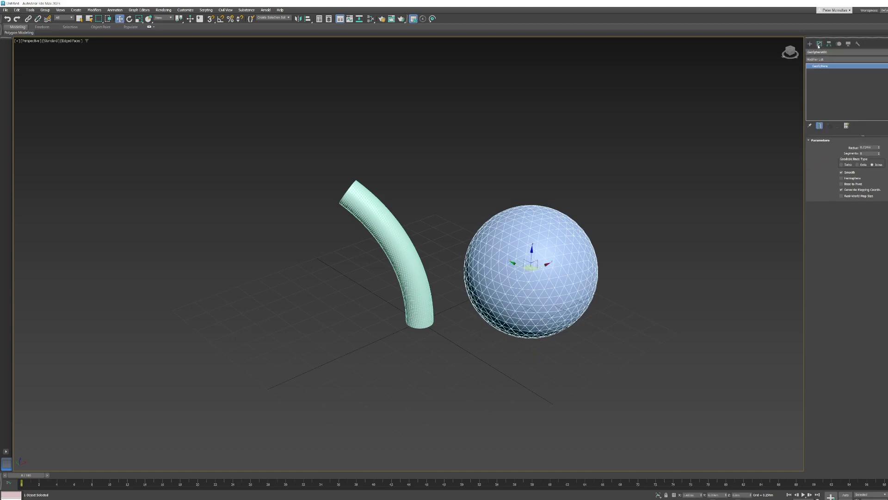
pyautogui.click(833, 59)
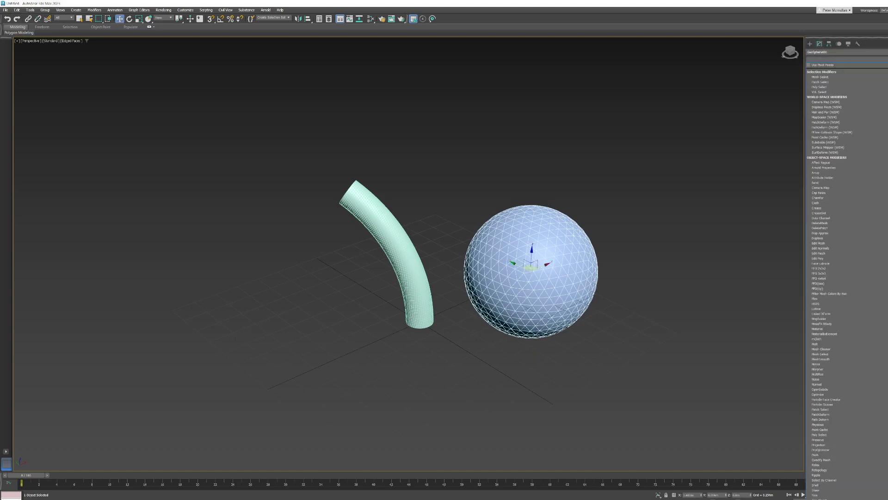
pyautogui.scroll(-3, 811, 289)
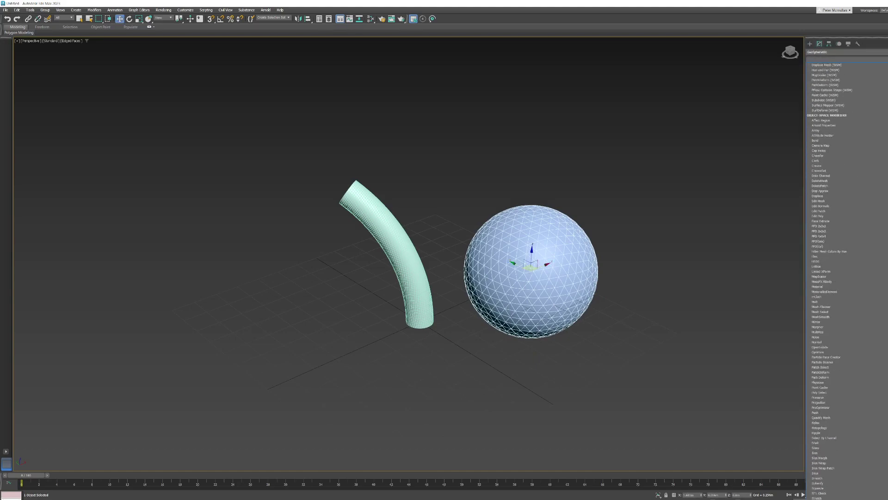
pyautogui.click(816, 336)
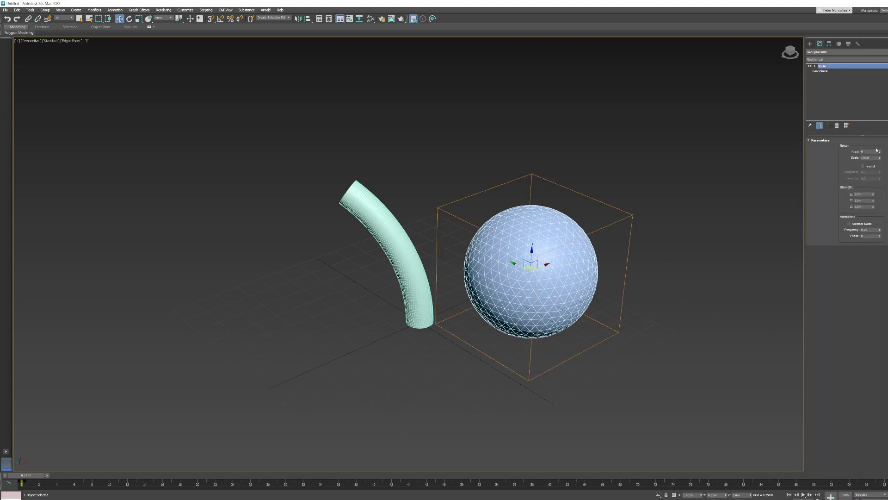
# - Set the Noise modifier's X, Y and Z strength to 10 m each
pyautogui.click(864, 195)
pyautogui.write('10')
pyautogui.press('Tab')
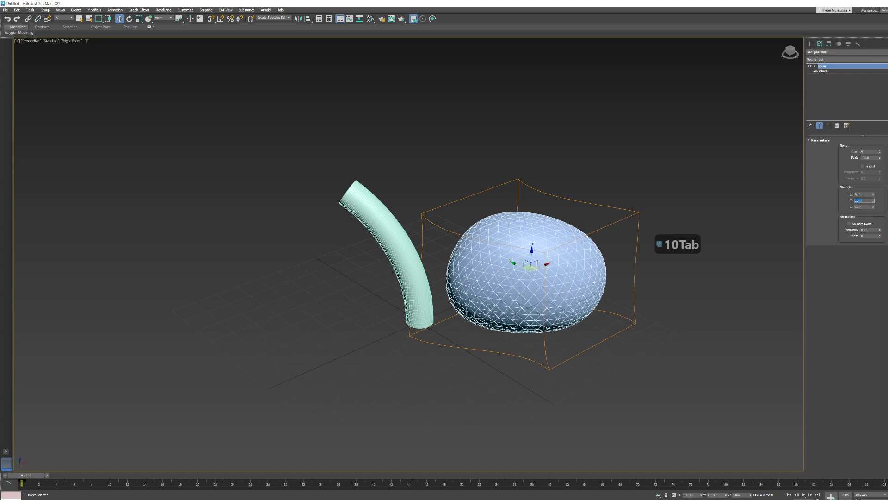
pyautogui.write('10')
pyautogui.press('Tab')
pyautogui.write('10')
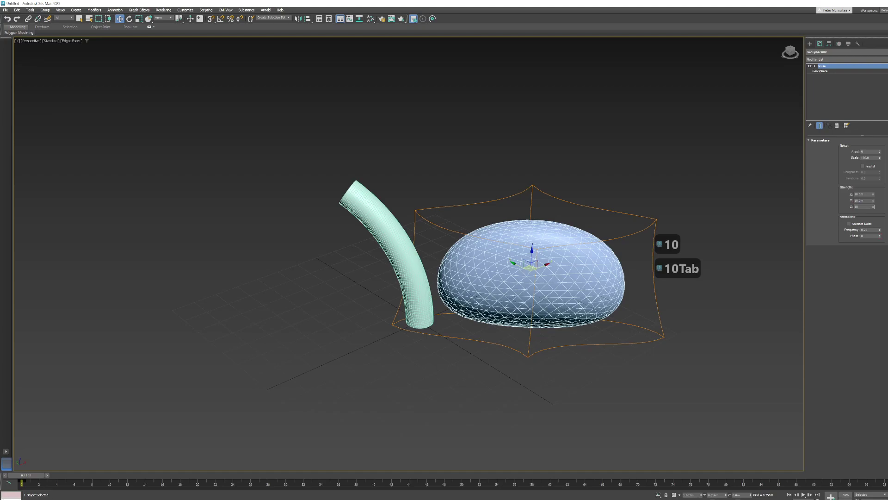
pyautogui.press('Tab')
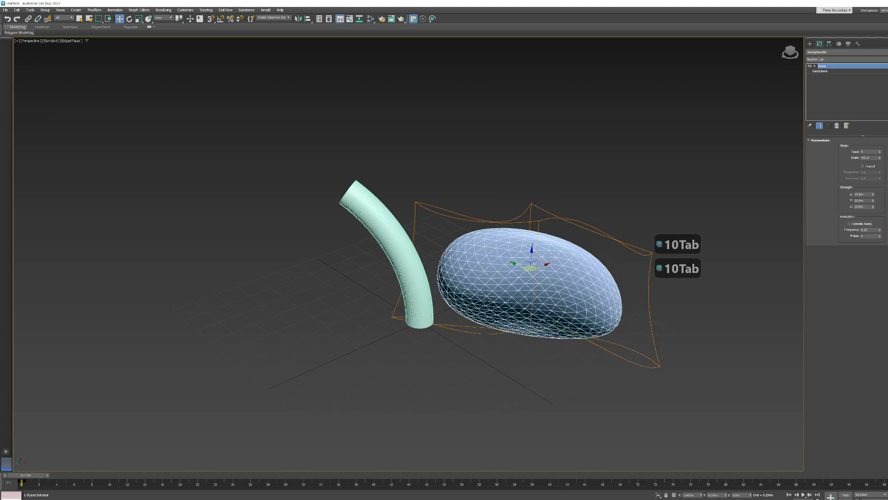
# - Cycle the focus backward and forward through the Noise modifier's parameter values
pyautogui.hotkey('shift', 'Tab')
pyautogui.hotkey('shift', 'Tab')
pyautogui.hotkey('shift', 'Tab')
pyautogui.hotkey('shift', 'Tab')
pyautogui.hotkey('shift', 'Tab')
pyautogui.hotkey('shift', 'Tab')
pyautogui.hotkey('shift', 'Tab')
pyautogui.hotkey('shift', 'Tab')
pyautogui.hotkey('shift', 'Tab')
pyautogui.hotkey('shift', 'Tab')
pyautogui.hotkey('shift', 'Tab')
pyautogui.hotkey('shift', 'Tab')
pyautogui.press('Tab')
pyautogui.press('Tab')
pyautogui.press('Tab')
pyautogui.press('Tab')
pyautogui.press('Tab')
pyautogui.press('Tab')
pyautogui.press('Tab')
pyautogui.press('Tab')
pyautogui.press('Tab')
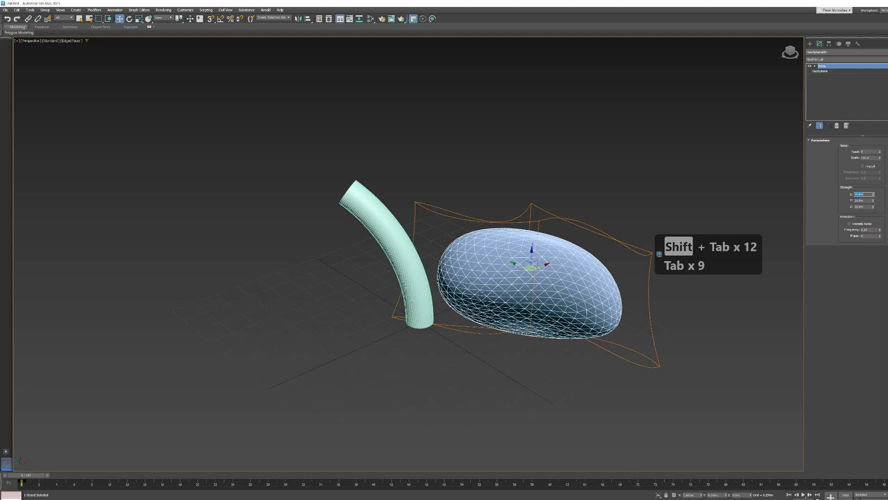
# - Try much lower and then higher Noise scale values to vary the GeoSphere's distortion
pyautogui.keyDown('alt'); pyautogui.moveTo(568, 293); pyautogui.dragTo(510, 286, button='middle'); pyautogui.keyUp('alt')
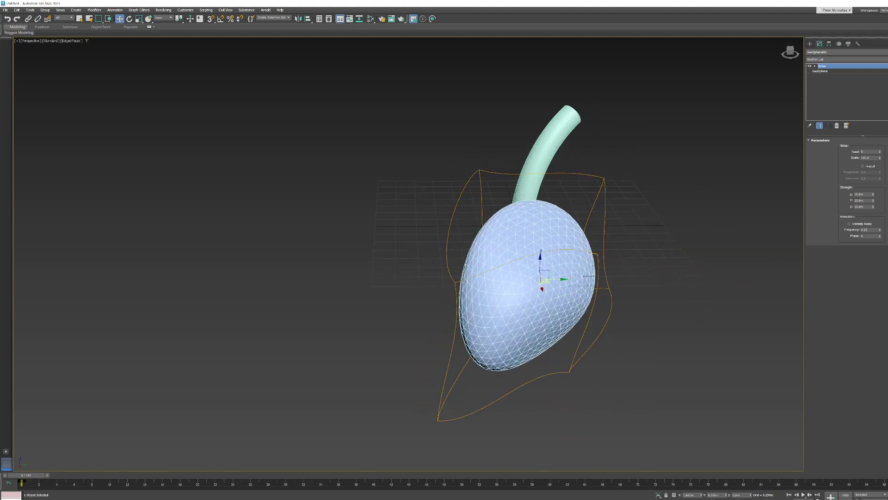
pyautogui.moveTo(881, 160)
pyautogui.mouseDown()
pyautogui.moveTo(884, 174)
pyautogui.moveTo(883, 157)
pyautogui.mouseUp()
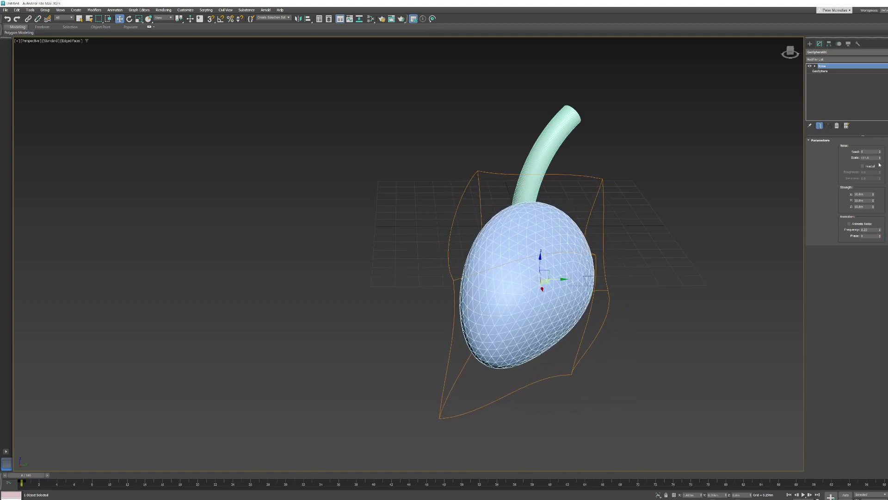
pyautogui.moveTo(880, 159)
pyautogui.mouseDown()
pyautogui.moveTo(880, 180)
pyautogui.moveTo(880, 172)
pyautogui.mouseUp()
pyautogui.scroll(-5, 473, 349)
pyautogui.keyDown('alt'); pyautogui.moveTo(473, 349); pyautogui.dragTo(505, 345, button='middle'); pyautogui.keyUp('alt')
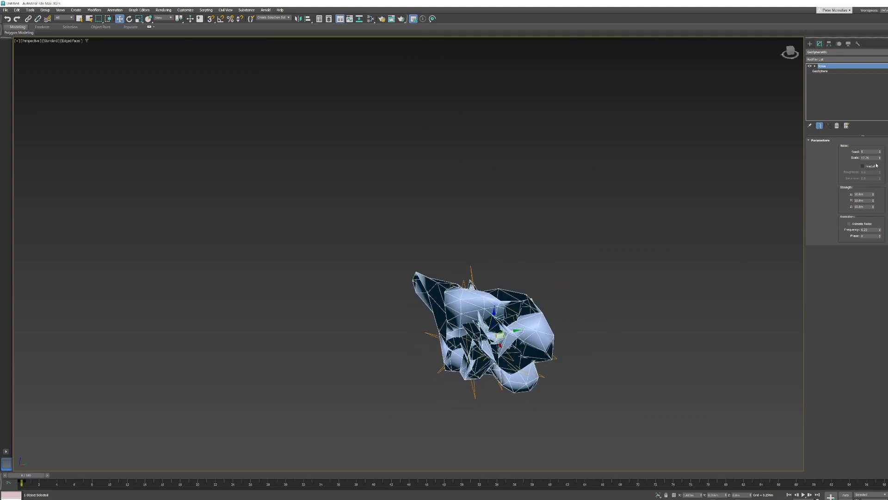
pyautogui.moveTo(879, 160); pyautogui.dragTo(856, 115)
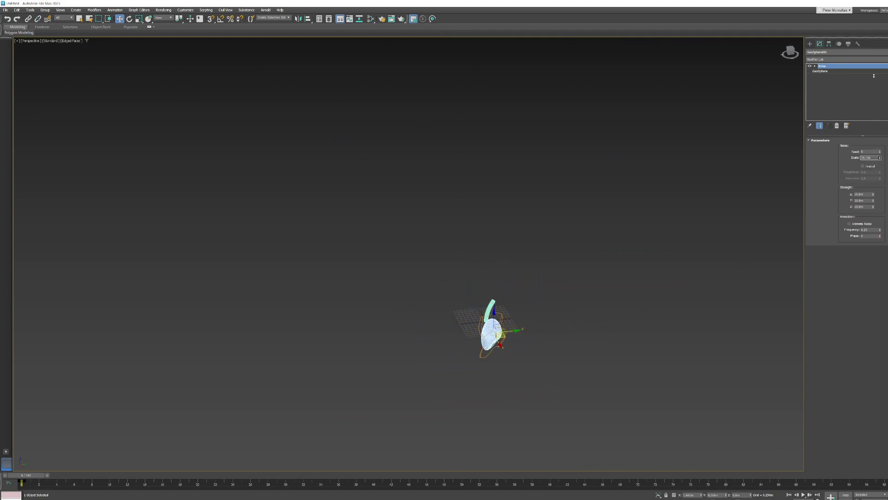
pyautogui.keyDown('alt'); pyautogui.moveTo(491, 331); pyautogui.dragTo(510, 332, button='middle'); pyautogui.keyUp('alt')
pyautogui.scroll(6, 484, 334)
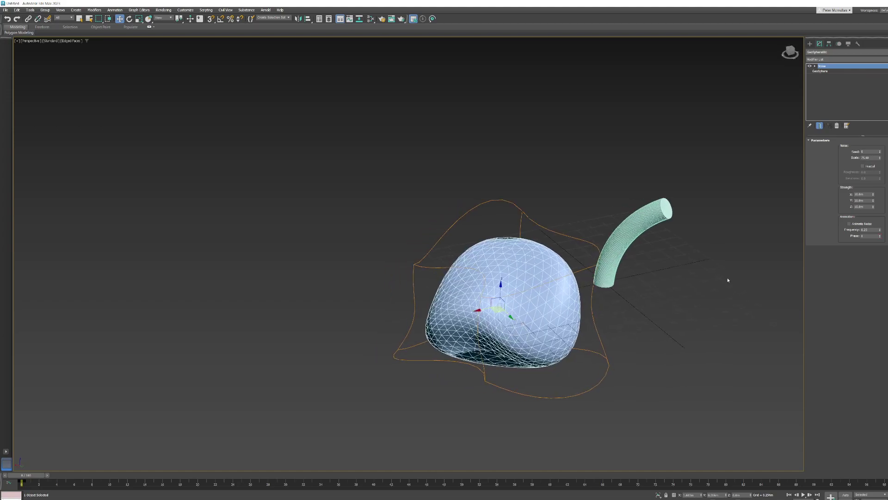
# - Set the Noise modifier's X, Y and Z strength to 1 m each
pyautogui.click(867, 195)
pyautogui.write('1')
pyautogui.press('Tab')
pyautogui.write('1')
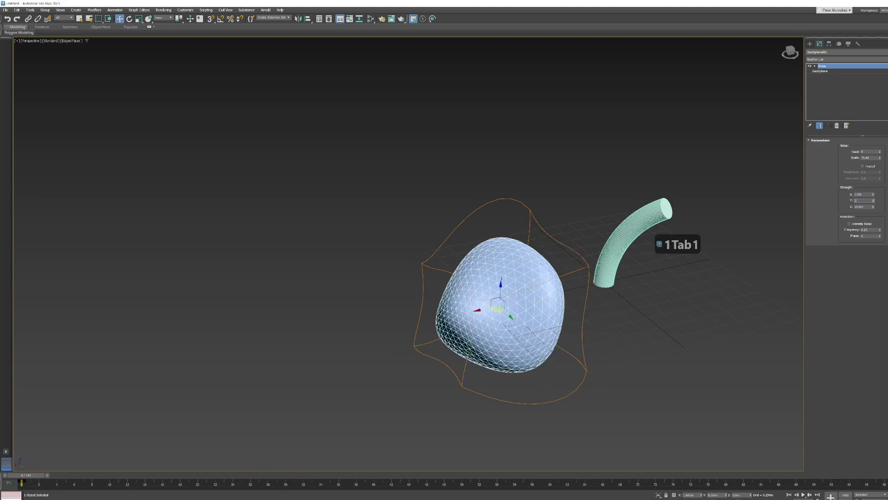
pyautogui.press('Tab')
pyautogui.write('1')
pyautogui.press('Tab')
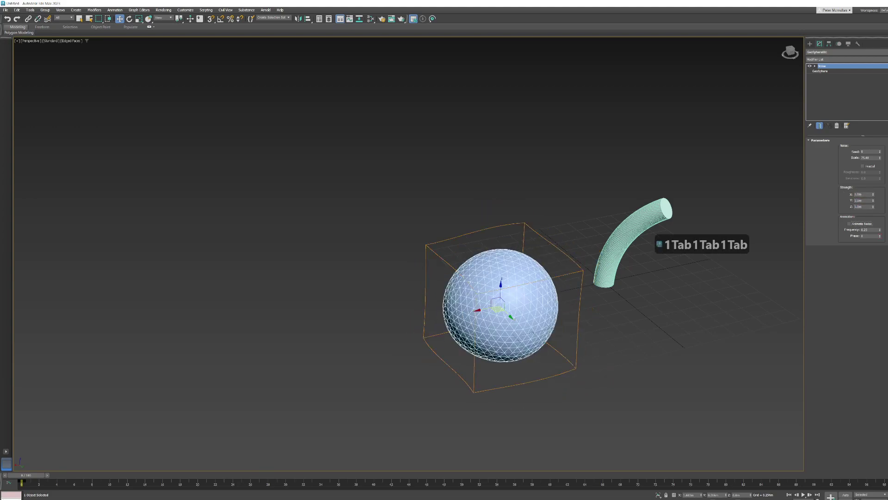
# - Adjust the Noise scale and enable the Fractal option to give the GeoSphere a rocky surface
pyautogui.hotkey('shift', 'Tab')
pyautogui.hotkey('shift', 'Tab')
pyautogui.hotkey('shift', 'Tab')
pyautogui.hotkey('shift', 'Tab')
pyautogui.hotkey('shift', 'Tab')
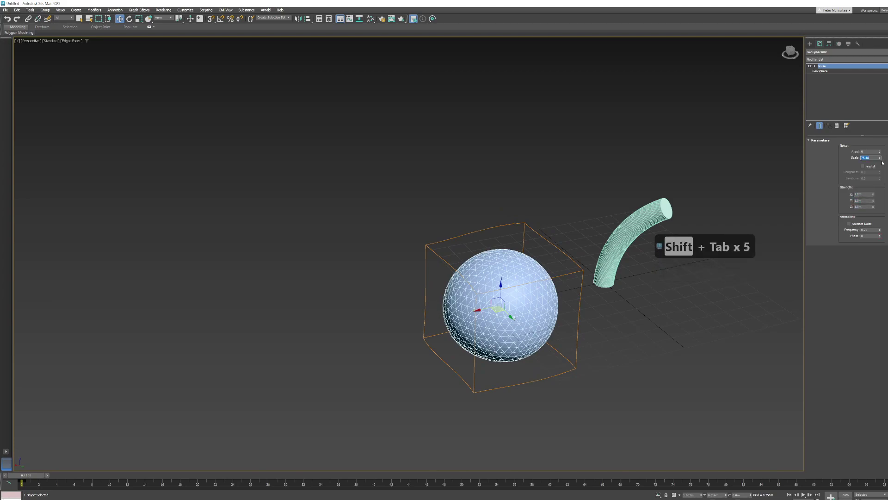
pyautogui.moveTo(880, 159)
pyautogui.mouseDown()
pyautogui.moveTo(884, 175)
pyautogui.moveTo(882, 135)
pyautogui.moveTo(885, 144)
pyautogui.mouseUp()
pyautogui.click(864, 166)
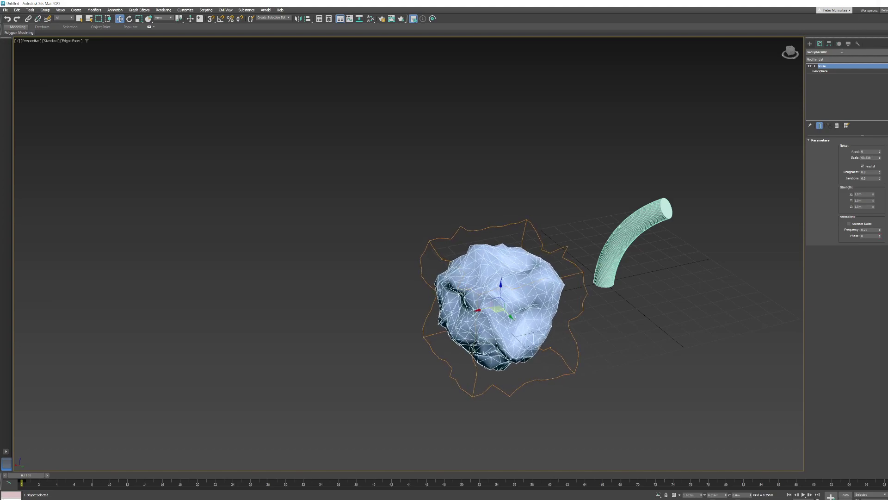
# - Lower the base GeoSphere's segment count for a coarse mesh and reduce the Noise scale for stronger distortion
pyautogui.click(829, 71)
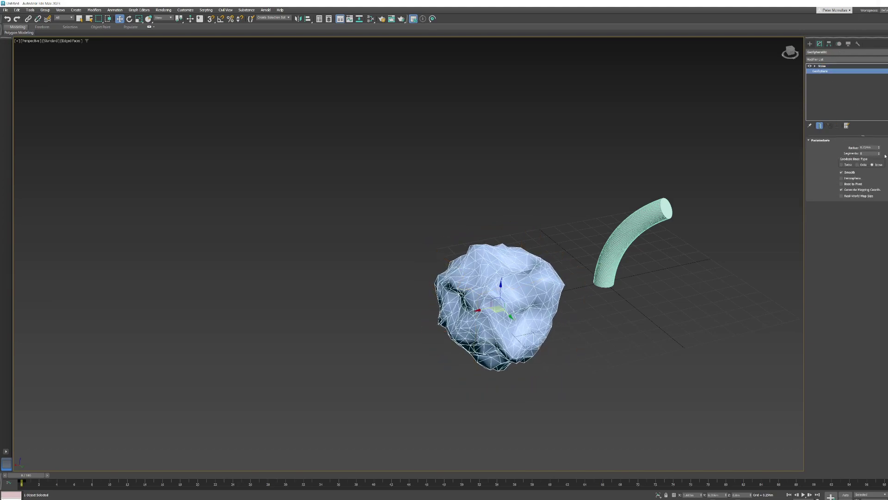
pyautogui.moveTo(877, 155); pyautogui.dragTo(879, 157)
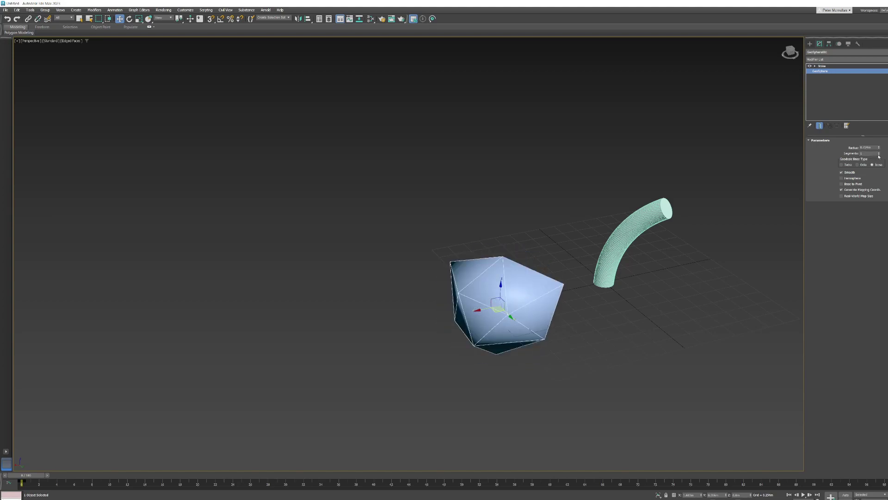
pyautogui.keyDown('alt'); pyautogui.moveTo(666, 246); pyautogui.dragTo(519, 259, button='middle'); pyautogui.keyUp('alt')
pyautogui.click(828, 66)
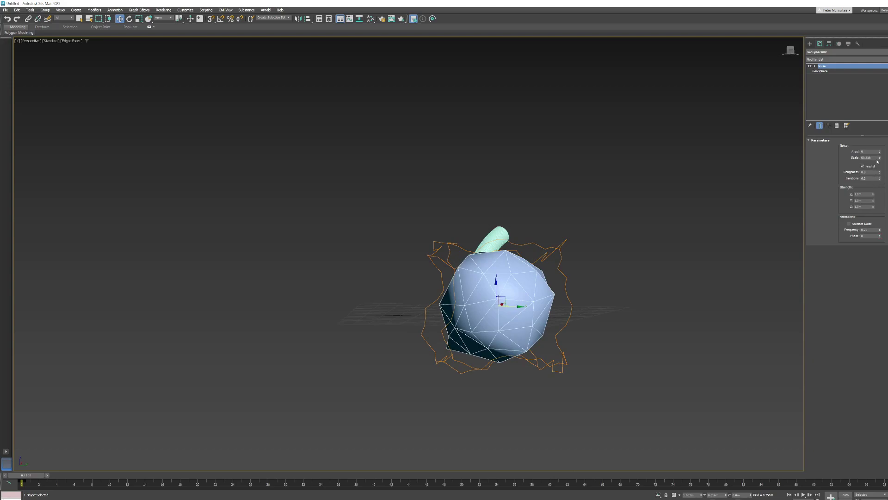
pyautogui.moveTo(880, 157); pyautogui.dragTo(880, 166)
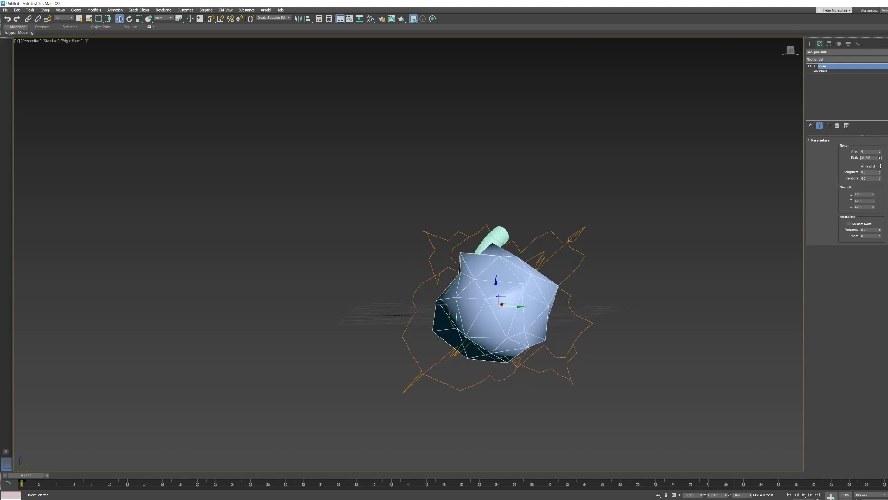
# - Change the noisy GeoSphere's object color to green from the custom colors, and select the bent cylinder
pyautogui.click(885, 52)
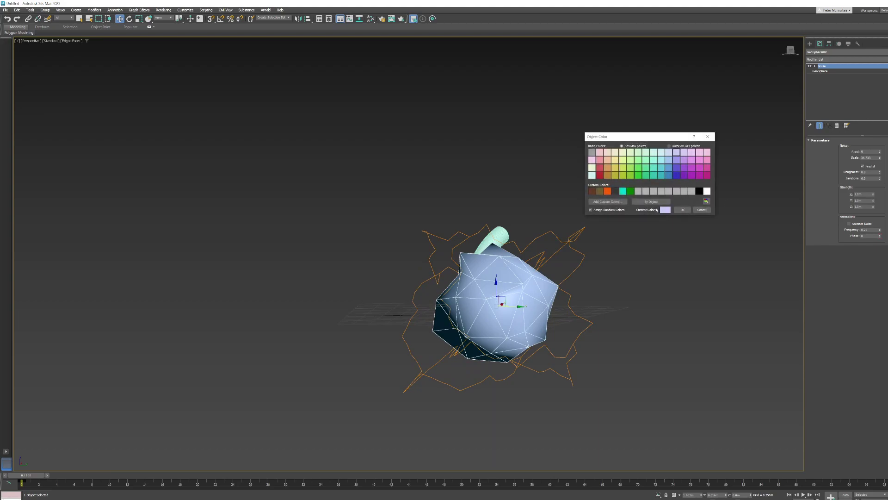
pyautogui.click(631, 191)
pyautogui.click(683, 209)
pyautogui.keyDown('alt'); pyautogui.moveTo(578, 259); pyautogui.dragTo(616, 267, button='middle'); pyautogui.keyUp('alt')
pyautogui.click(616, 267)
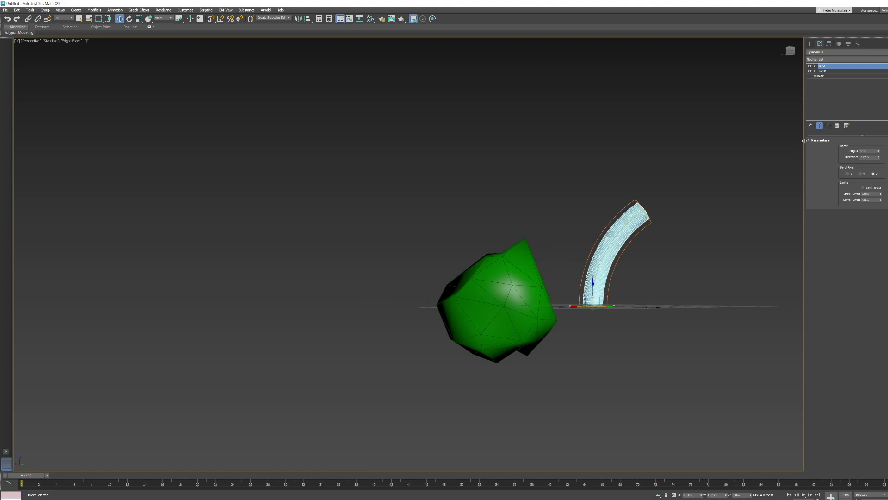
# - Reduce the cylinder's Bend angle for a slight curve and change its object color to the custom brown
pyautogui.moveTo(879, 151); pyautogui.dragTo(887, 88)
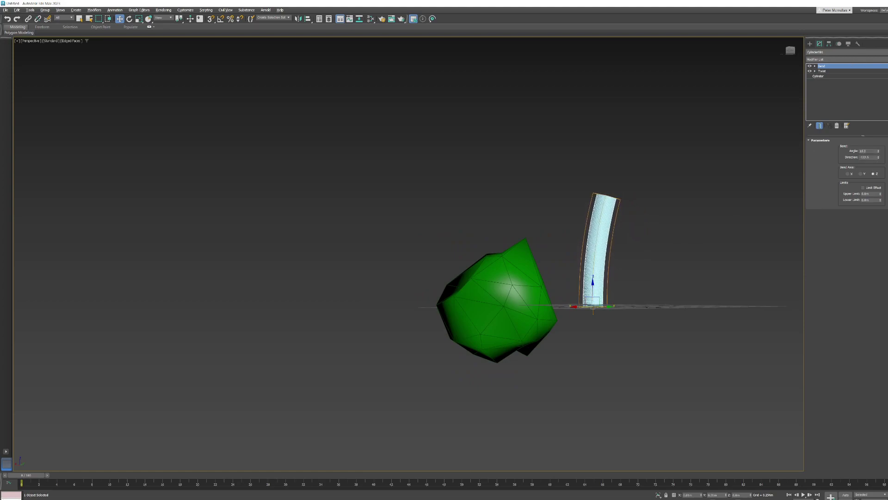
pyautogui.click(884, 52)
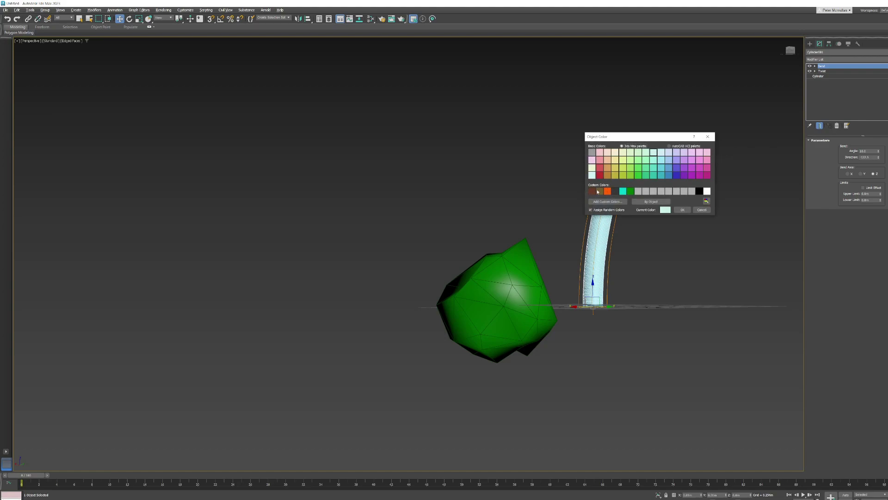
pyautogui.click(682, 210)
# - Move the green GeoSphere onto the top of the brown cylinder as a tree canopy
pyautogui.keyDown('alt'); pyautogui.moveTo(580, 296); pyautogui.dragTo(579, 320, button='middle'); pyautogui.keyUp('alt')
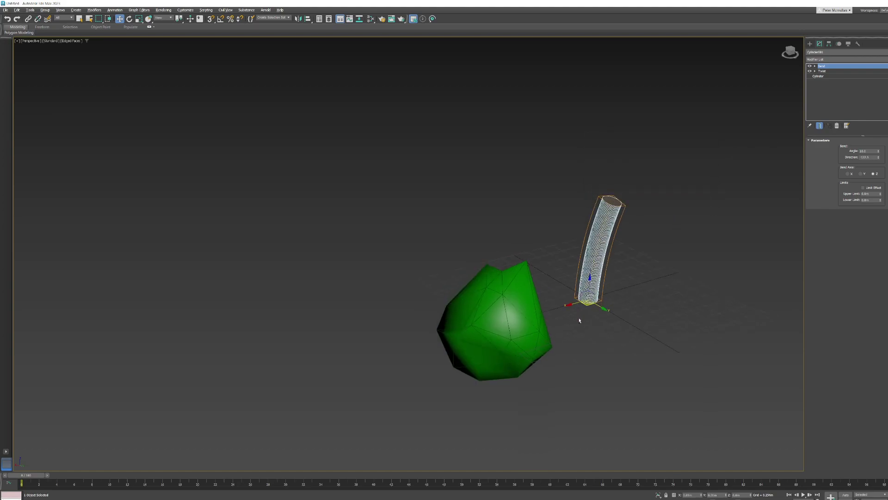
pyautogui.click(504, 314)
pyautogui.moveTo(496, 334); pyautogui.dragTo(593, 295)
pyautogui.keyDown('alt'); pyautogui.moveTo(593, 295); pyautogui.dragTo(628, 249, button='middle'); pyautogui.keyUp('alt')
pyautogui.moveTo(613, 181); pyautogui.dragTo(625, 175)
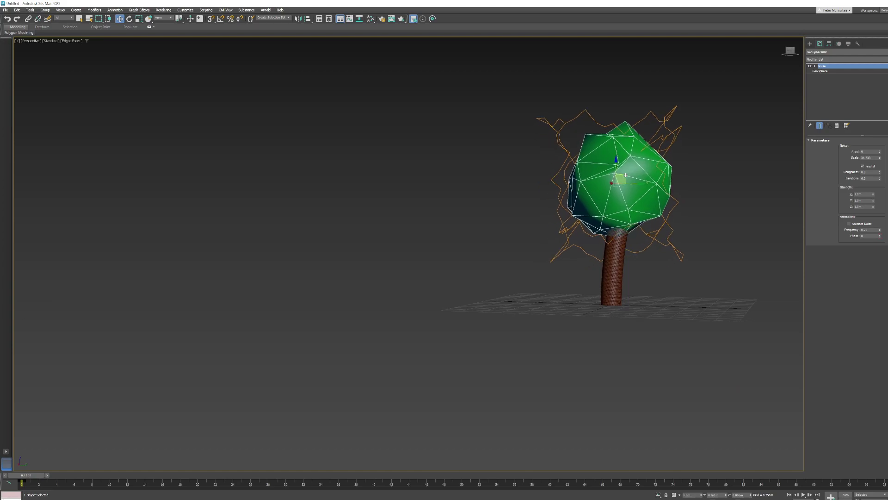
# - Lower the trunk cylinder's height segments and sides to give it a coarse low-poly mesh
pyautogui.click(614, 268)
pyautogui.click(819, 76)
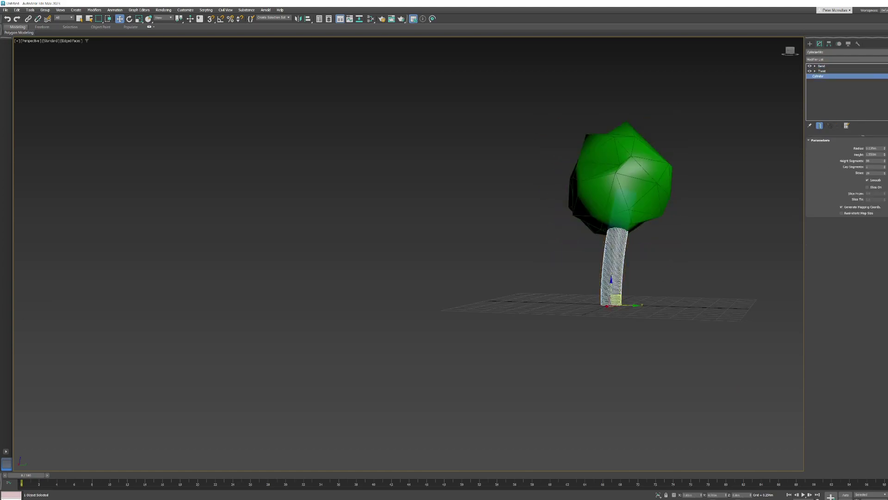
pyautogui.moveTo(883, 161); pyautogui.dragTo(885, 183)
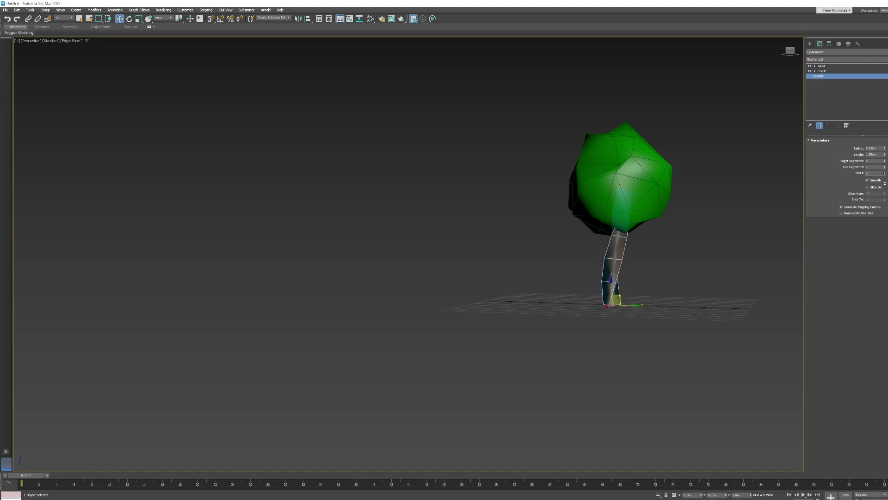
pyautogui.keyDown('alt'); pyautogui.moveTo(685, 231); pyautogui.dragTo(712, 224, button='middle'); pyautogui.keyUp('alt')
# - Delete the Twist modifier from the trunk's modifier stack
pyautogui.click(830, 71)
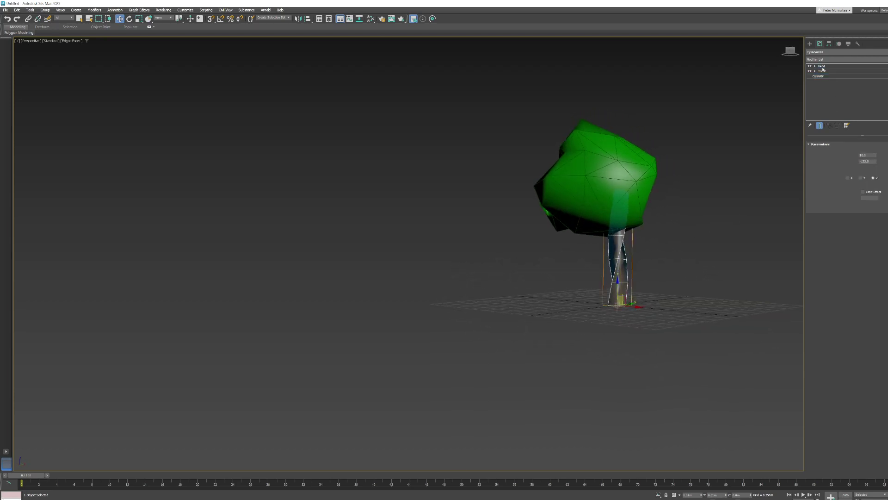
pyautogui.rightClick(823, 71)
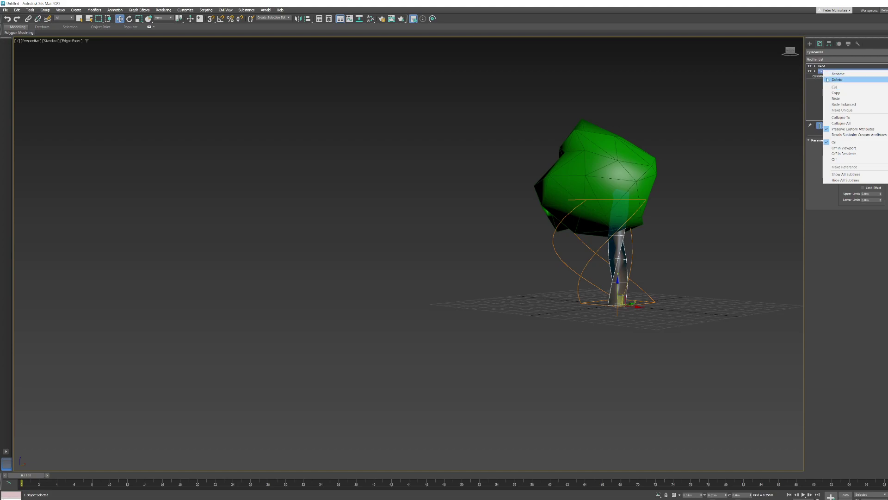
pyautogui.click(838, 80)
pyautogui.keyDown('alt'); pyautogui.moveTo(676, 236); pyautogui.dragTo(629, 239, button='middle'); pyautogui.keyUp('alt')
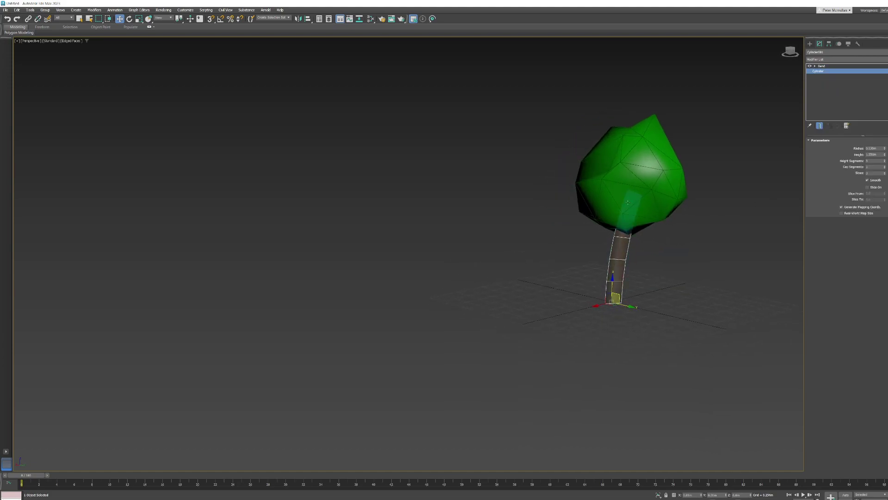
# - Add a Taper modifier beneath Bend on the trunk and give it a negative amount so the trunk narrows upward
pyautogui.scroll(4, 629, 199)
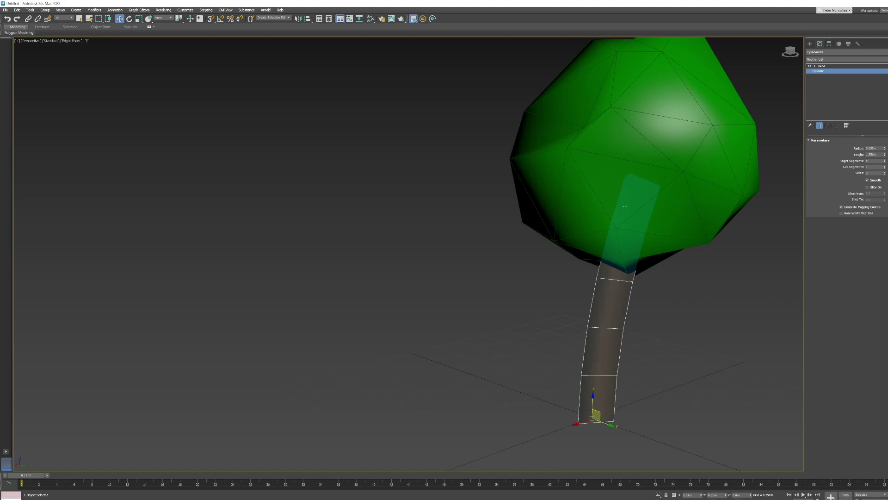
pyautogui.moveTo(668, 269); pyautogui.dragTo(650, 226, button='middle')
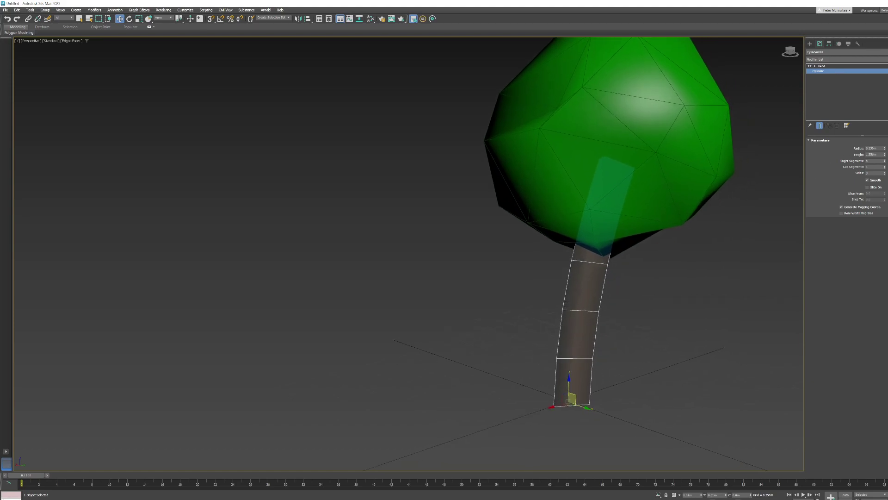
pyautogui.click(824, 60)
pyautogui.scroll(-11, 828, 393)
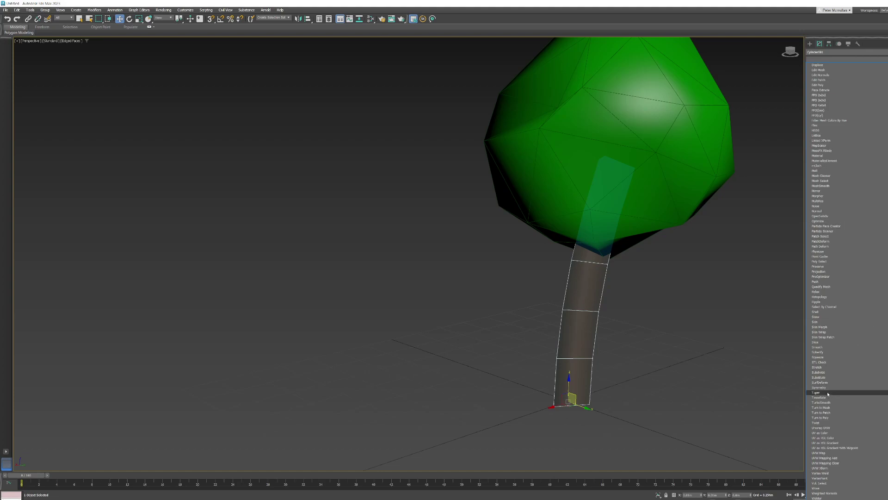
pyautogui.click(816, 393)
pyautogui.moveTo(877, 151)
pyautogui.mouseDown()
pyautogui.moveTo(880, 165)
pyautogui.moveTo(877, 139)
pyautogui.mouseUp()
pyautogui.keyDown('alt'); pyautogui.moveTo(668, 254); pyautogui.dragTo(692, 247, button='middle'); pyautogui.keyUp('alt')
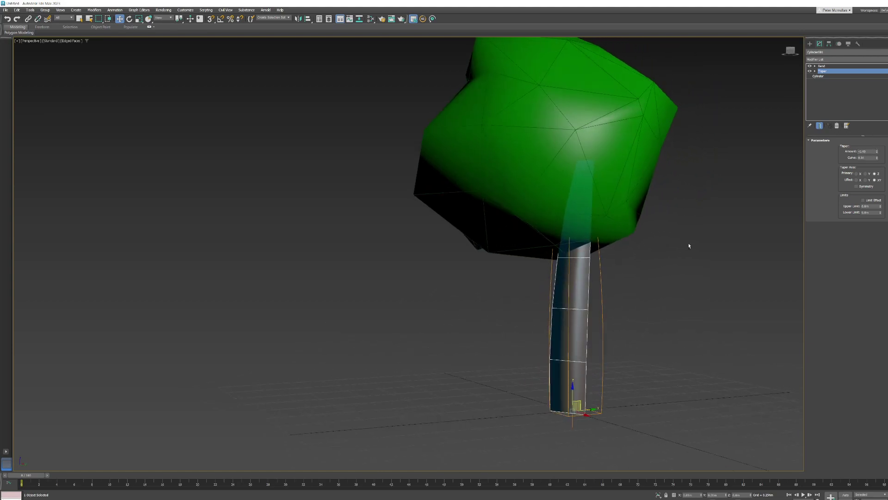
pyautogui.press('F3')
pyautogui.moveTo(612, 267)
pyautogui.keyDown('alt'); pyautogui.mouseDown(button='middle')
pyautogui.moveTo(666, 281)
pyautogui.moveTo(614, 277)
pyautogui.moveTo(617, 262)
pyautogui.moveTo(637, 262)
pyautogui.moveTo(614, 281)
pyautogui.moveTo(584, 274)
pyautogui.moveTo(721, 242)
pyautogui.moveTo(752, 245)
pyautogui.moveTo(708, 258)
pyautogui.moveTo(640, 254)
pyautogui.moveTo(745, 251)
pyautogui.mouseUp(button='middle'); pyautogui.keyUp('alt')
pyautogui.press('F3')
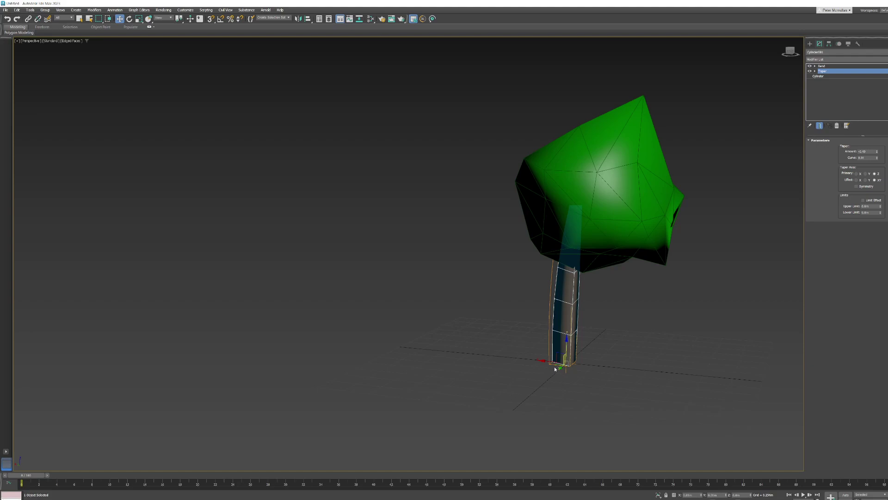
# - Nudge the trunk sideways beneath the canopy and rotate the canopy about several axes to a new orientation
pyautogui.moveTo(564, 361)
pyautogui.mouseDown()
pyautogui.moveTo(550, 374)
pyautogui.moveTo(572, 360)
pyautogui.moveTo(562, 367)
pyautogui.mouseUp()
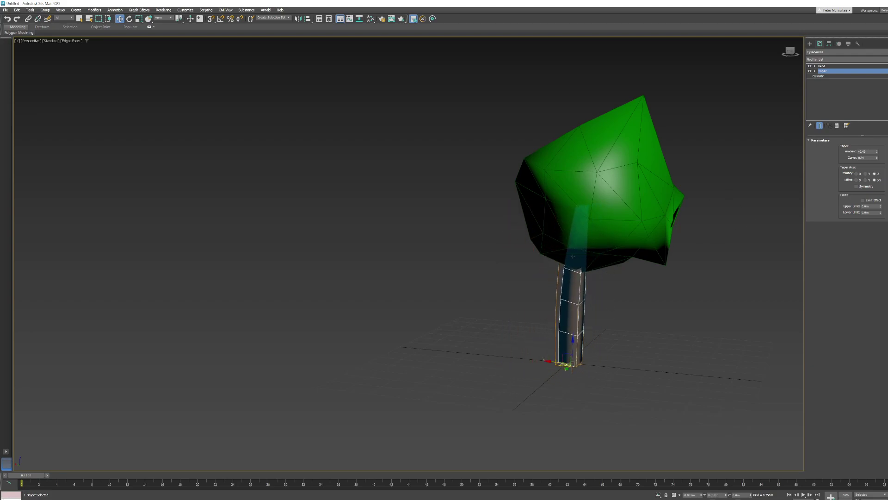
pyautogui.keyDown('alt'); pyautogui.moveTo(556, 363); pyautogui.dragTo(606, 327, button='middle'); pyautogui.keyUp('alt')
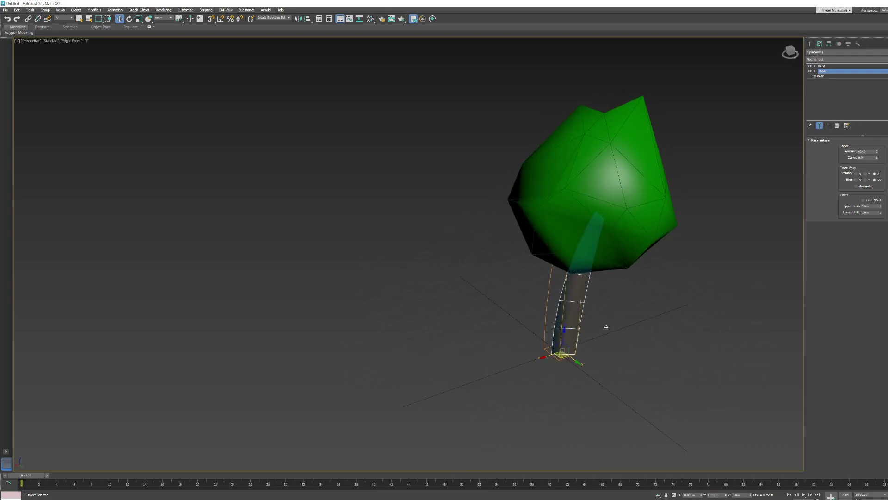
pyautogui.click(605, 196)
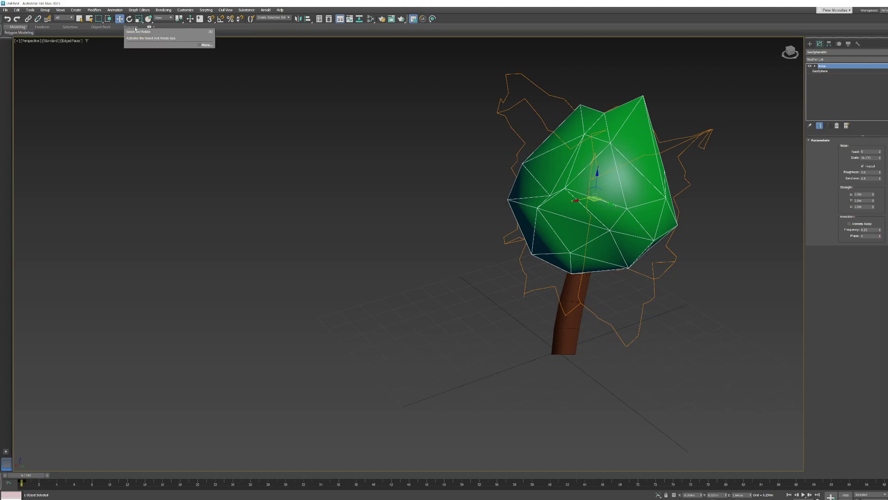
pyautogui.press('e')
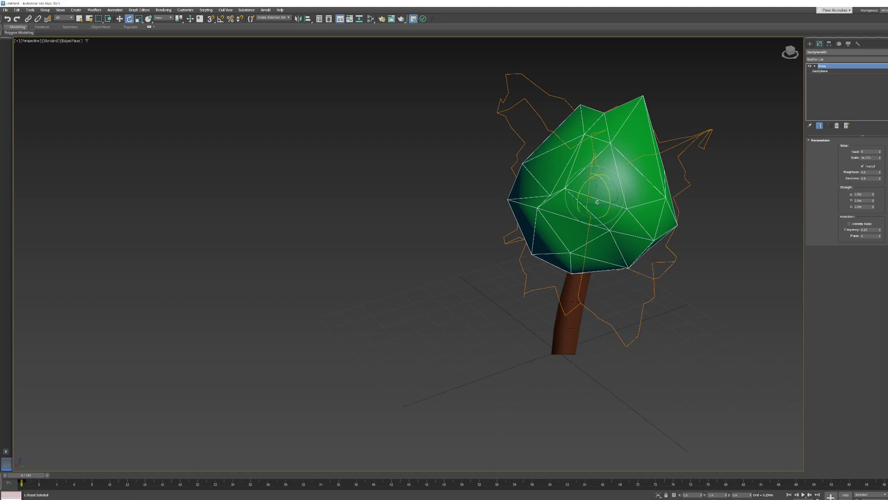
pyautogui.moveTo(599, 205); pyautogui.dragTo(590, 189)
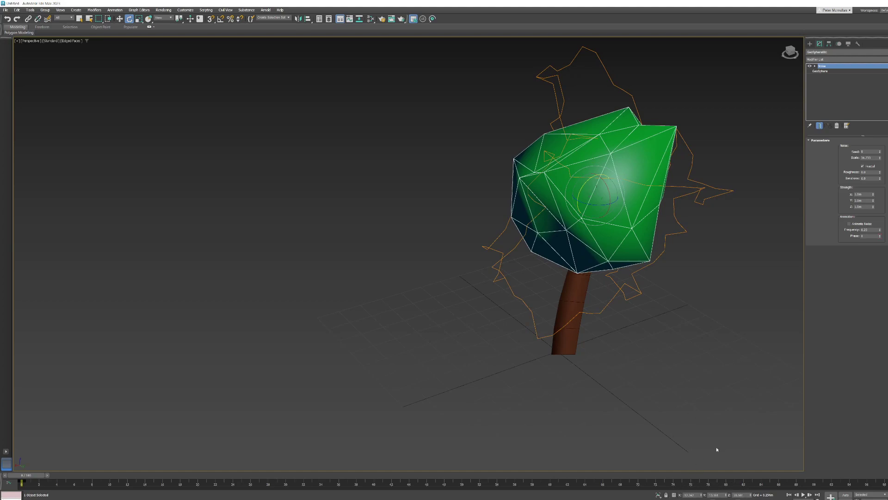
pyautogui.moveTo(580, 192); pyautogui.dragTo(600, 188)
pyautogui.moveTo(579, 189); pyautogui.dragTo(590, 191)
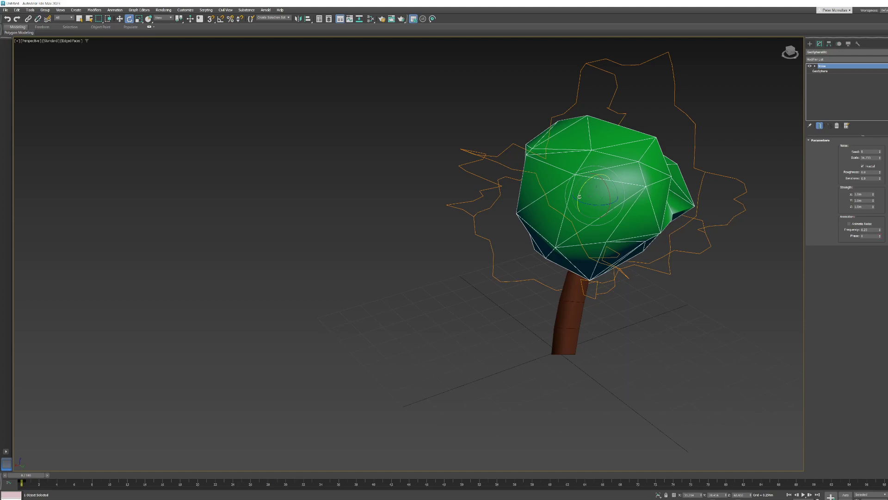
# - Try stretching the canopy non-uniformly with the Scale tool
pyautogui.press('r')
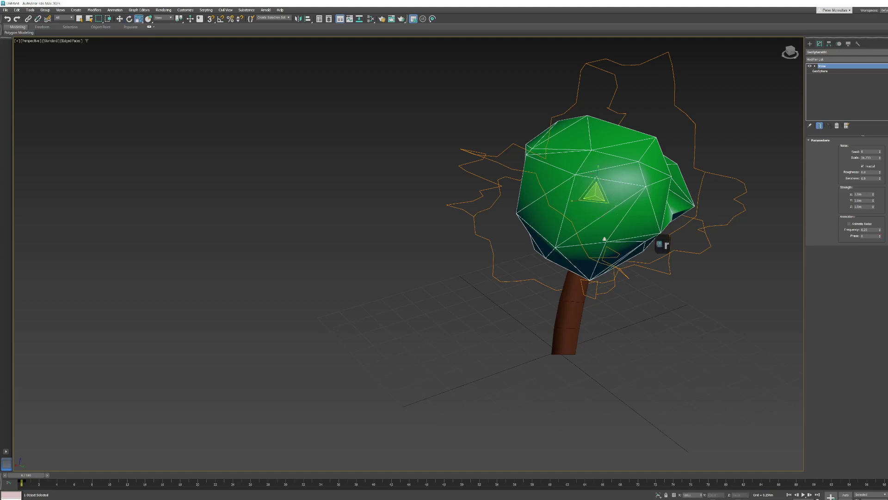
pyautogui.keyDown('alt'); pyautogui.moveTo(622, 235); pyautogui.dragTo(502, 221, button='middle'); pyautogui.keyUp('alt')
pyautogui.scroll(5, 523, 246)
pyautogui.scroll(3, 523, 240)
pyautogui.scroll(-3, 511, 224)
pyautogui.moveTo(502, 221); pyautogui.dragTo(530, 247)
pyautogui.moveTo(491, 220); pyautogui.dragTo(512, 249)
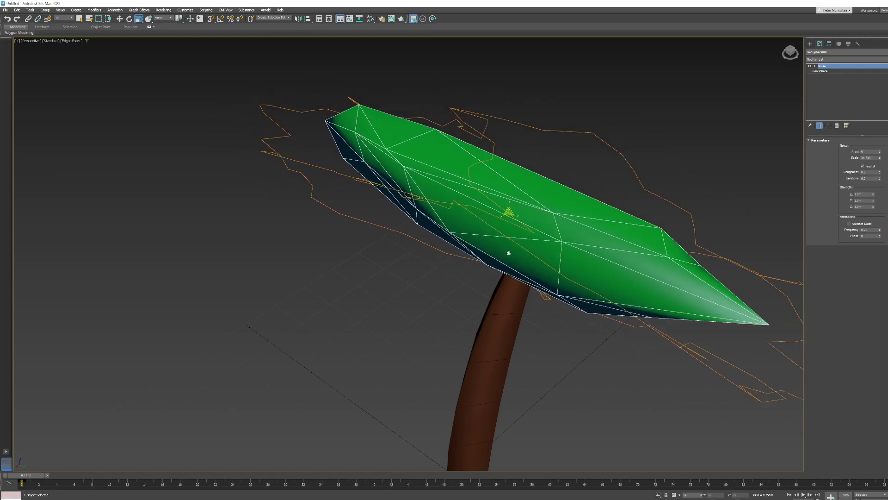
pyautogui.moveTo(511, 242); pyautogui.dragTo(526, 267)
pyautogui.keyDown('alt'); pyautogui.moveTo(527, 267); pyautogui.dragTo(574, 263, button='middle'); pyautogui.keyUp('alt')
pyautogui.keyDown('alt'); pyautogui.moveTo(617, 306); pyautogui.dragTo(525, 237, button='middle'); pyautogui.keyUp('alt')
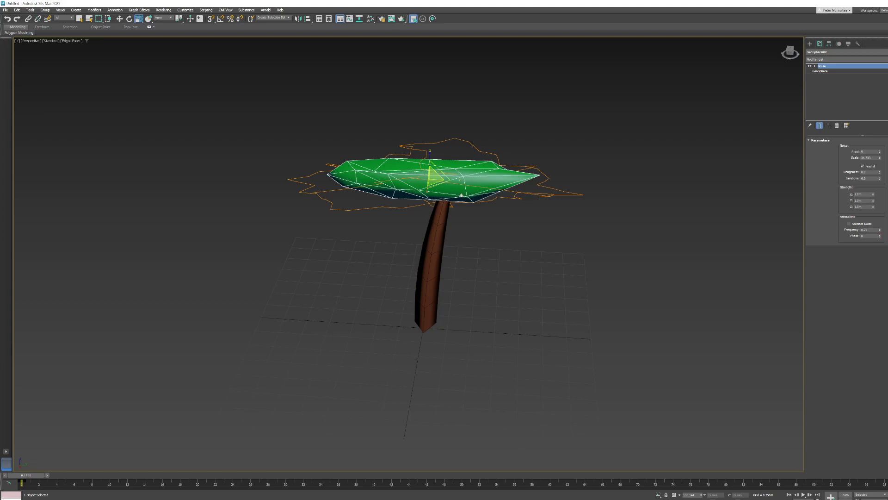
# - Scale the canopy evenly down to a compact crown on top of the trunk
pyautogui.moveTo(458, 183); pyautogui.dragTo(476, 210)
pyautogui.keyDown('alt'); pyautogui.moveTo(476, 209); pyautogui.dragTo(436, 142, button='middle'); pyautogui.keyUp('alt')
pyautogui.moveTo(435, 142)
pyautogui.mouseDown()
pyautogui.moveTo(430, 185)
pyautogui.moveTo(432, 139)
pyautogui.moveTo(434, 150)
pyautogui.mouseUp()
pyautogui.moveTo(404, 182); pyautogui.dragTo(435, 188)
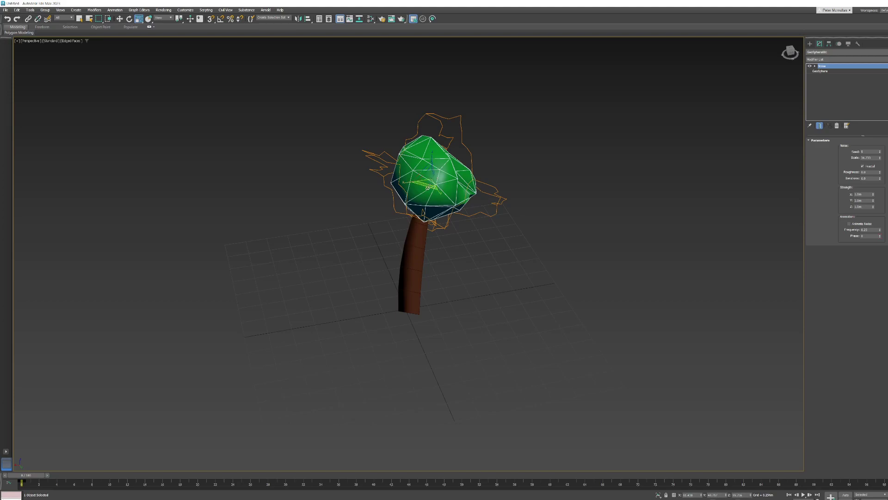
pyautogui.moveTo(432, 210); pyautogui.dragTo(432, 163)
pyautogui.keyDown('alt'); pyautogui.moveTo(416, 198); pyautogui.dragTo(450, 211, button='middle'); pyautogui.keyUp('alt')
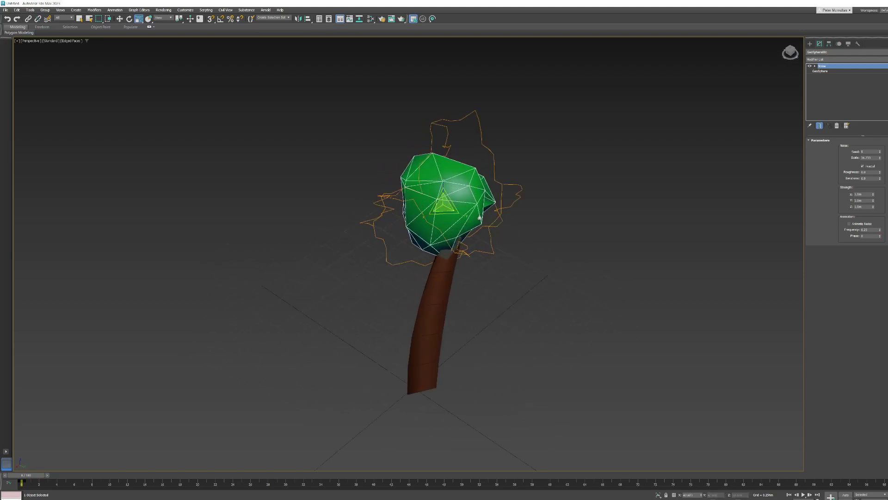
pyautogui.hotkey('shift', 'z')
# - Create a Sphere primitive on the ground beside the tree
pyautogui.click(811, 44)
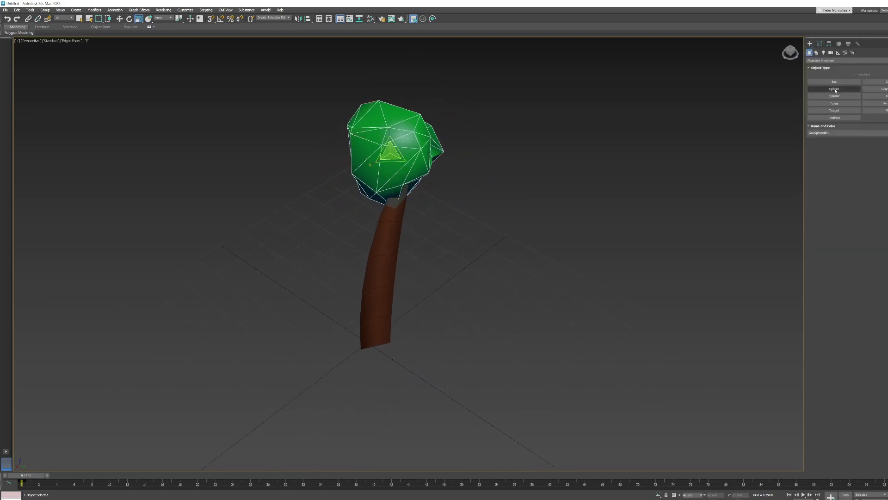
pyautogui.click(834, 89)
pyautogui.keyDown('alt'); pyautogui.moveTo(542, 282); pyautogui.dragTo(442, 283, button='middle'); pyautogui.keyUp('alt')
pyautogui.moveTo(442, 283); pyautogui.dragTo(471, 303)
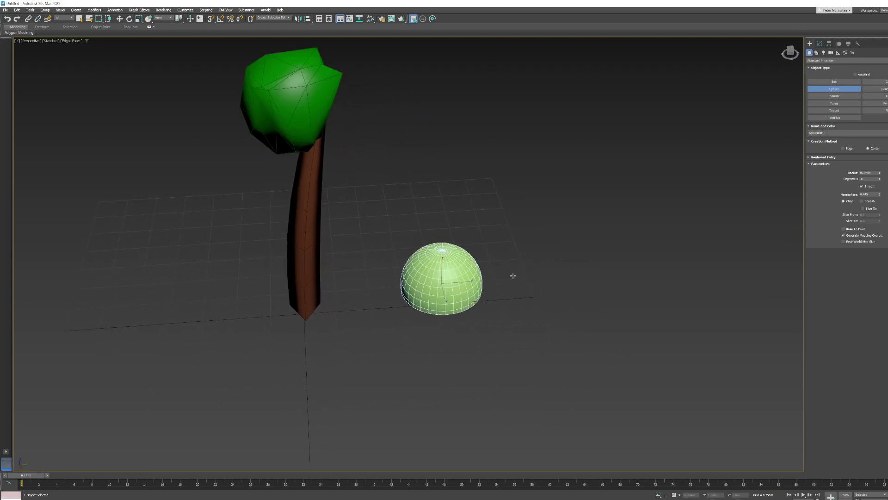
# - Reset the sphere's Hemisphere value to 0 and set its radius to 1 m
pyautogui.click(820, 44)
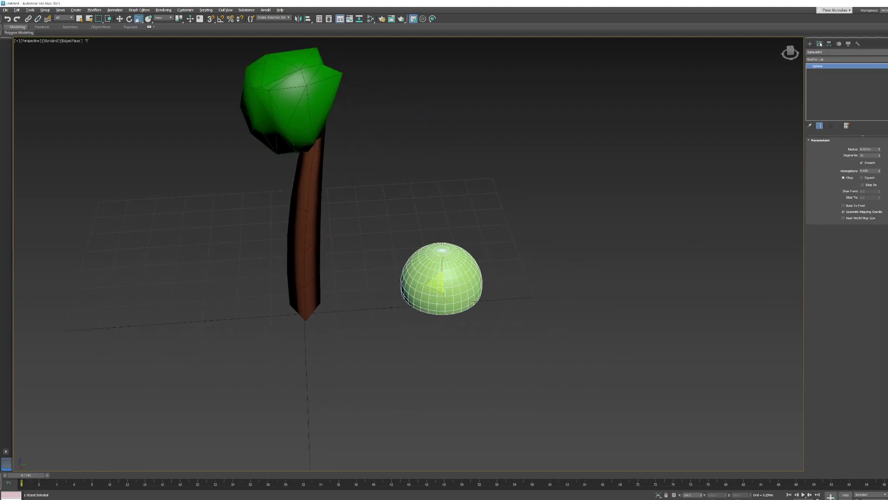
pyautogui.rightClick(880, 171)
pyautogui.keyDown('alt'); pyautogui.moveTo(660, 284); pyautogui.dragTo(511, 289, button='middle'); pyautogui.keyUp('alt')
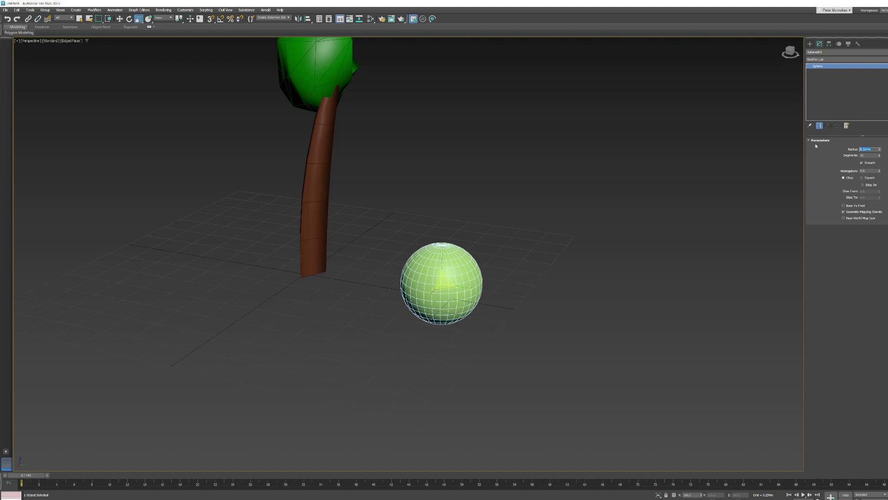
pyautogui.write('1')
pyautogui.press('Return')
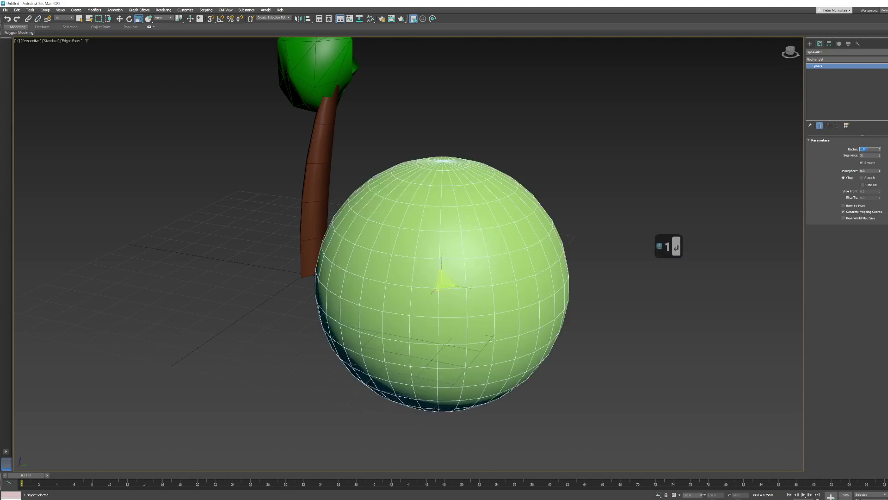
# - Clone the sphere along the ground as a single independent Copy beside the original
pyautogui.scroll(-5, 537, 260)
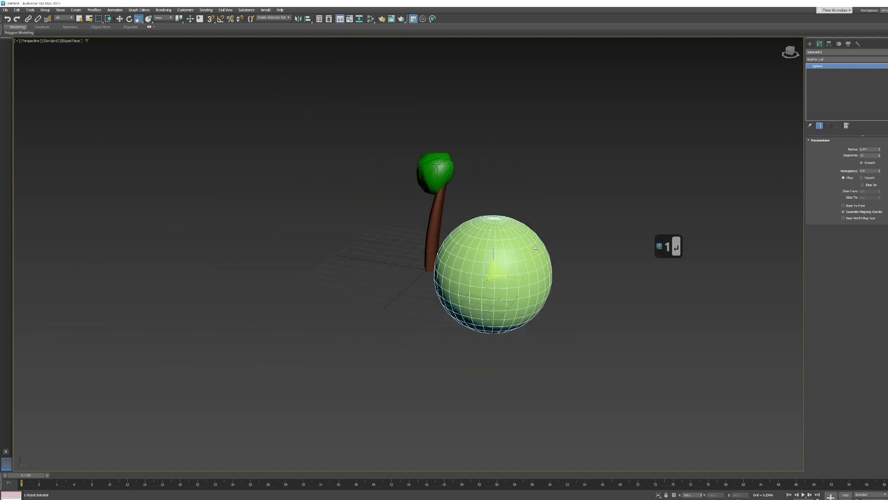
pyautogui.moveTo(549, 257); pyautogui.dragTo(470, 263, button='middle')
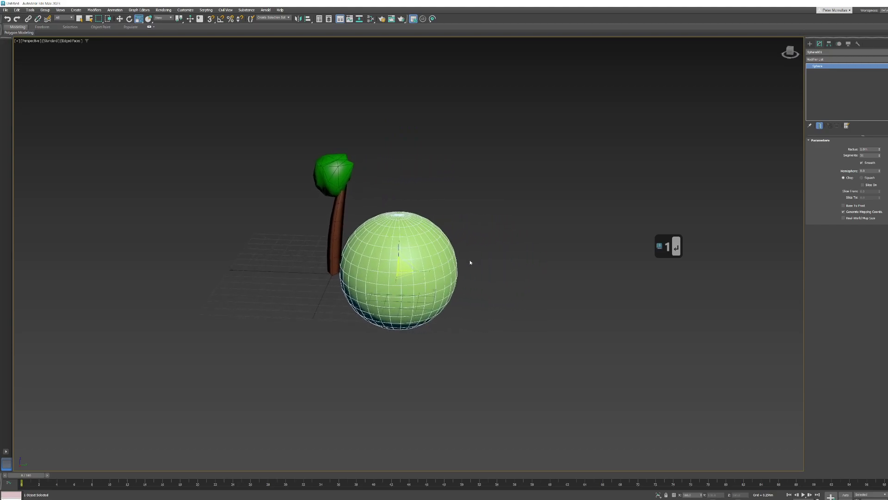
pyautogui.rightClick(430, 271)
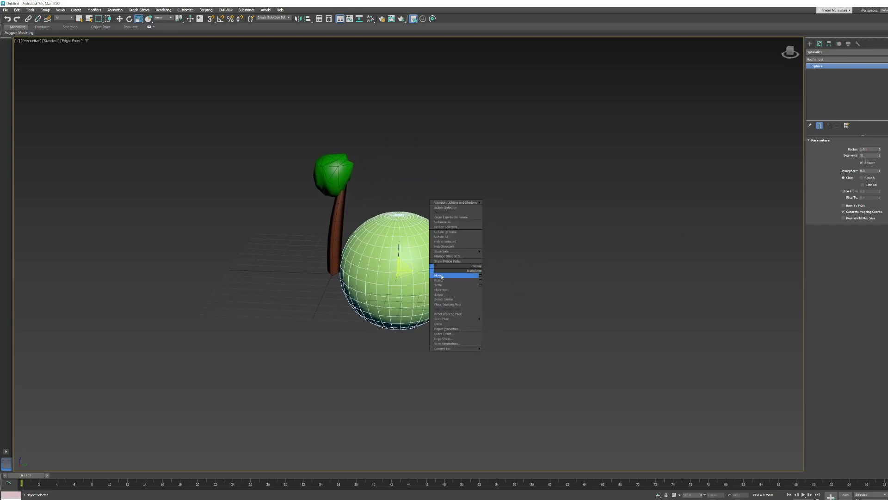
pyautogui.click(442, 275)
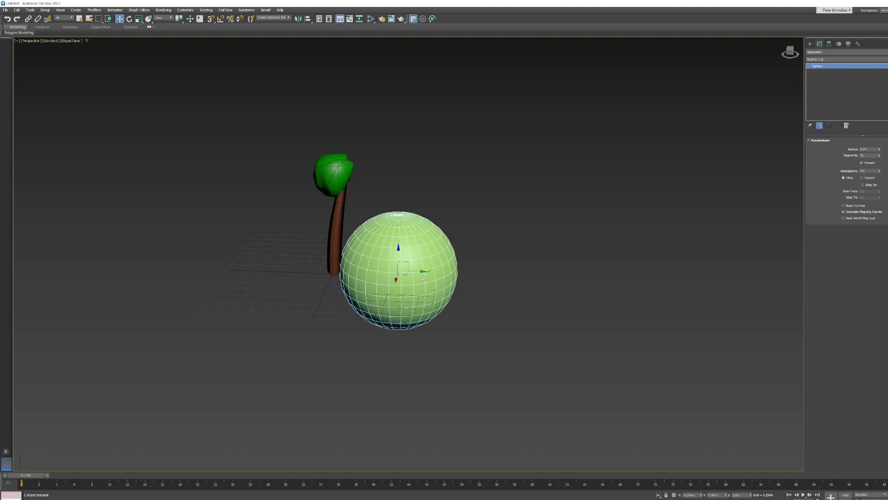
pyautogui.keyDown('shift'); pyautogui.moveTo(418, 271); pyautogui.dragTo(559, 317); pyautogui.keyUp('shift')
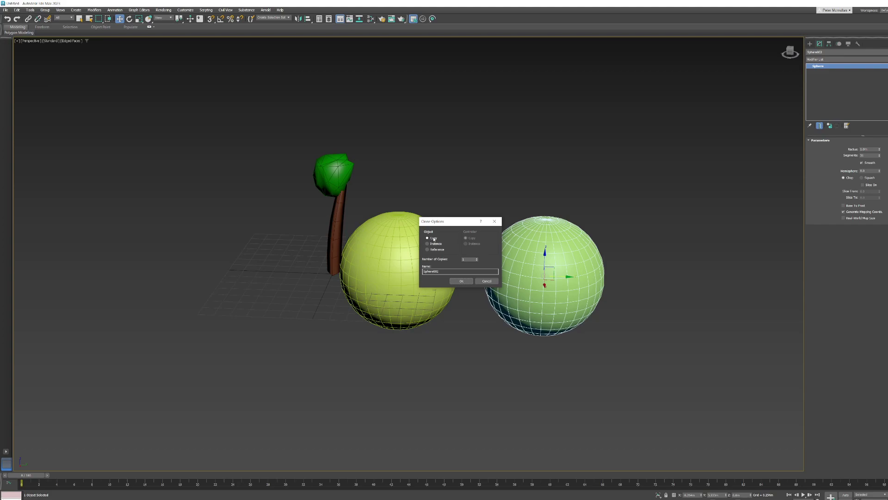
pyautogui.click(461, 281)
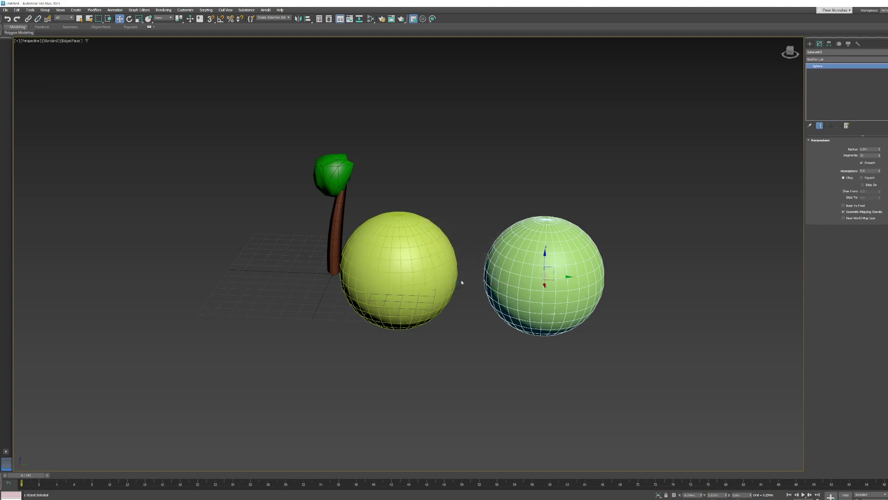
pyautogui.rightClick(553, 272)
pyautogui.click(562, 286)
pyautogui.rightClick(552, 275)
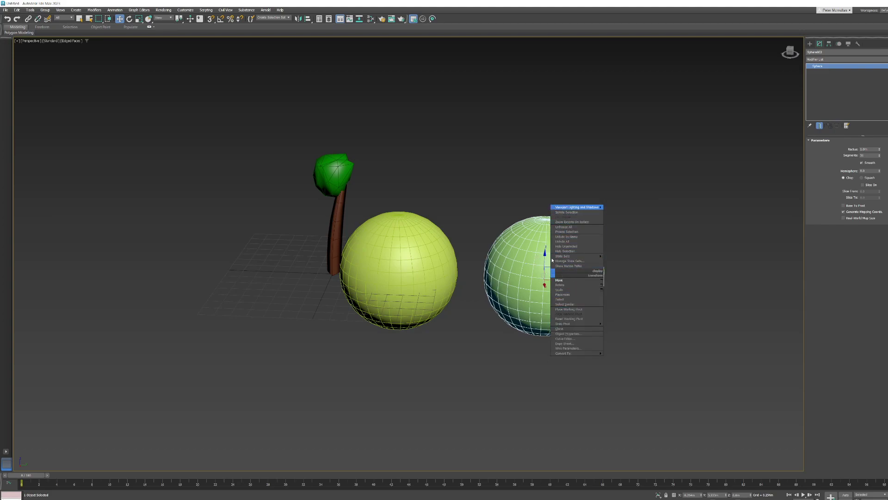
pyautogui.click(419, 249)
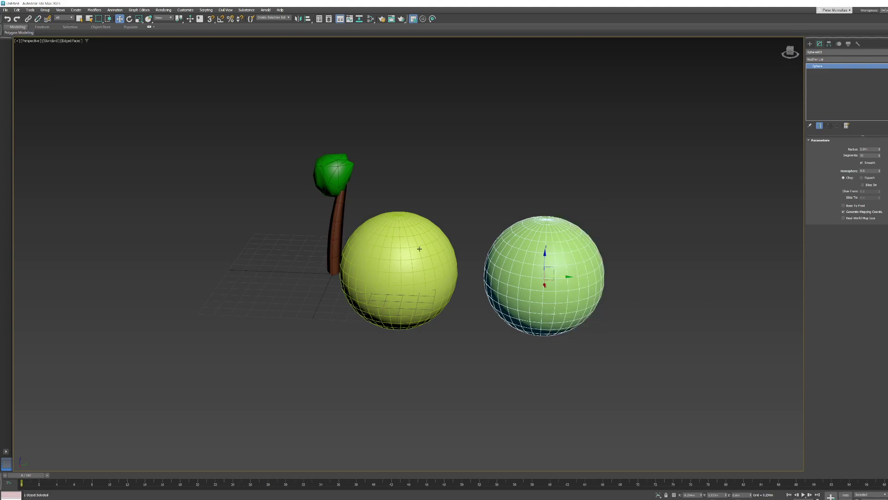
pyautogui.click(417, 264)
pyautogui.rightClick(413, 251)
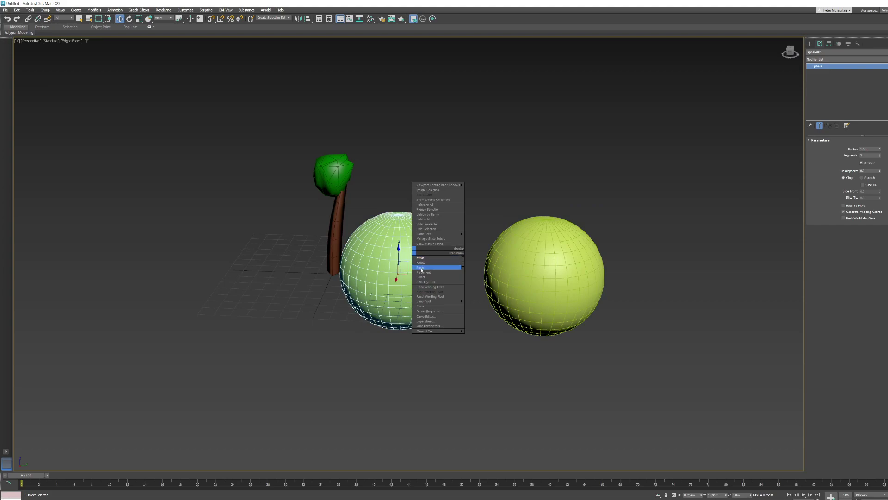
pyautogui.moveTo(422, 186)
pyautogui.click(519, 274)
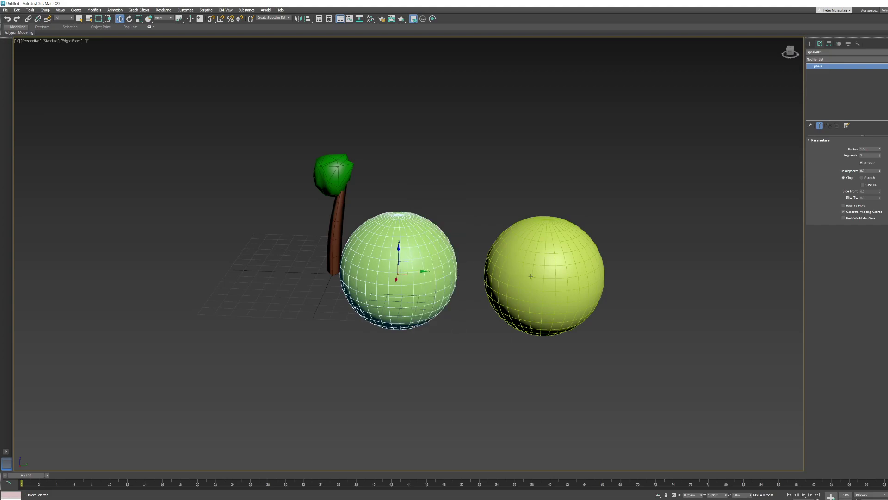
# - Scale the copied sphere up evenly to about twice its size and move it farther from the original
pyautogui.click(532, 273)
pyautogui.rightClick(549, 274)
pyautogui.click(558, 287)
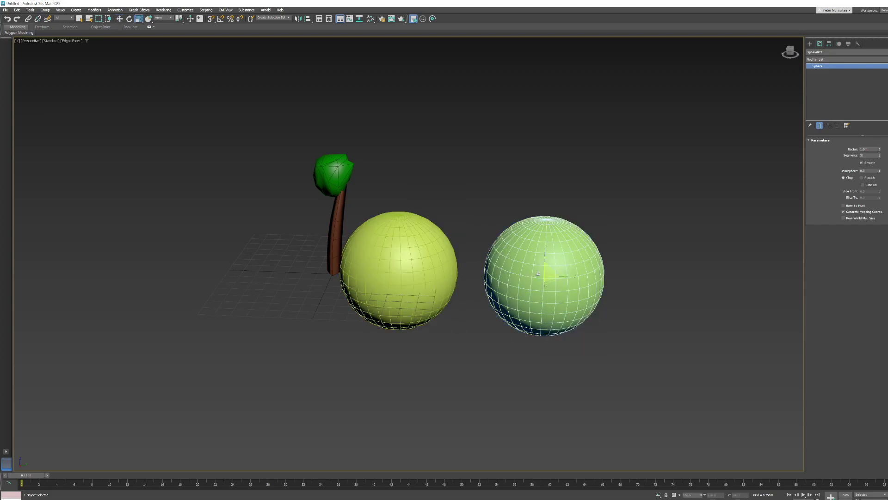
pyautogui.moveTo(550, 275); pyautogui.dragTo(636, 282)
pyautogui.rightClick(560, 271)
pyautogui.click(564, 276)
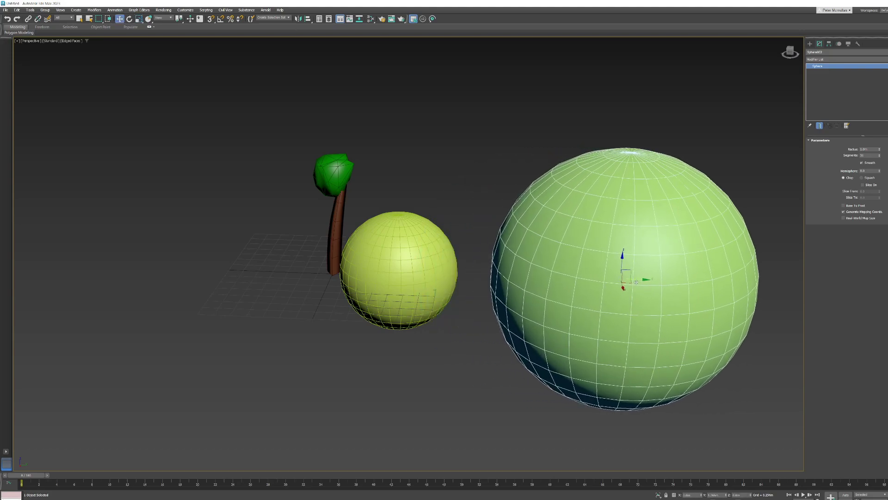
pyautogui.scroll(-3, 529, 234)
pyautogui.moveTo(583, 241); pyautogui.dragTo(530, 231, button='middle')
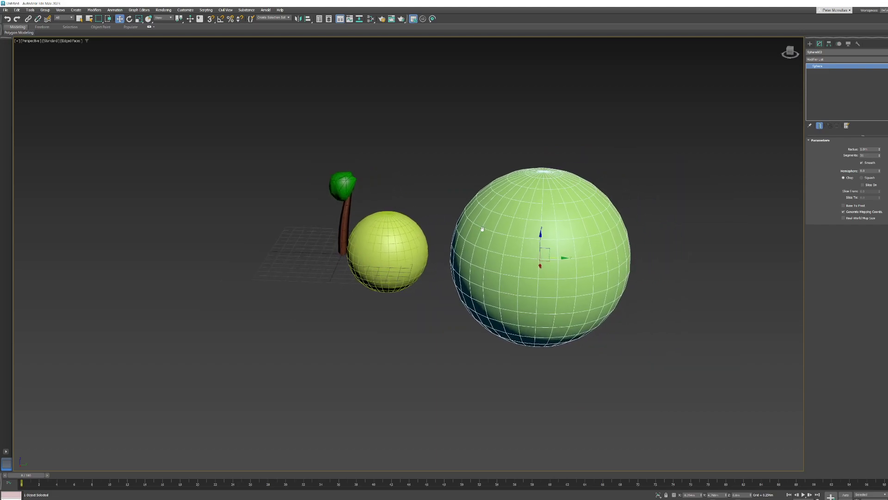
# - Compare the Radius parameter of the original sphere with that of the enlarged copy
pyautogui.click(416, 253)
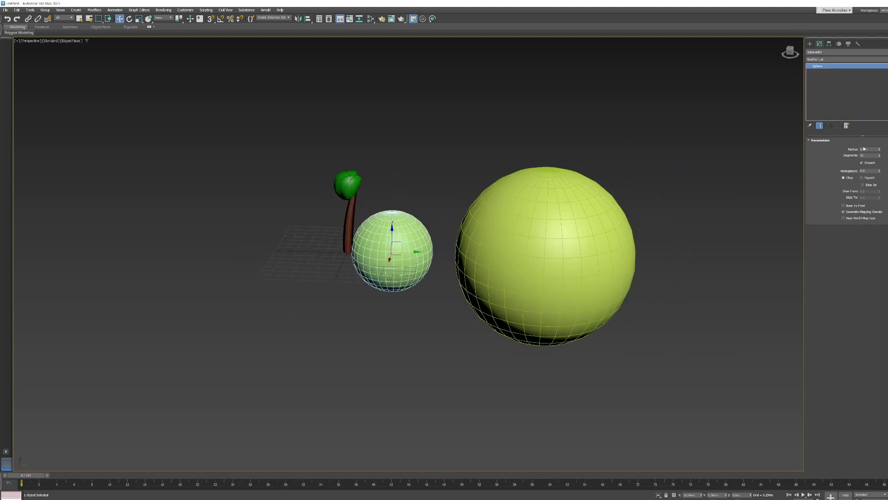
pyautogui.moveTo(870, 149); pyautogui.dragTo(855, 150)
pyautogui.click(551, 249)
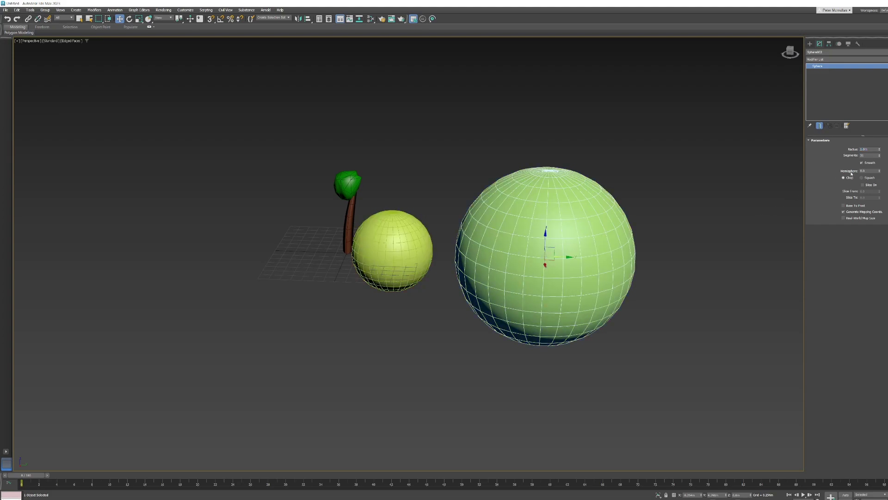
pyautogui.moveTo(873, 148); pyautogui.dragTo(848, 150)
# - Scale the copied sphere down evenly until it is almost a point
pyautogui.rightClick(558, 252)
pyautogui.click(578, 261)
pyautogui.moveTo(551, 254); pyautogui.dragTo(560, 291)
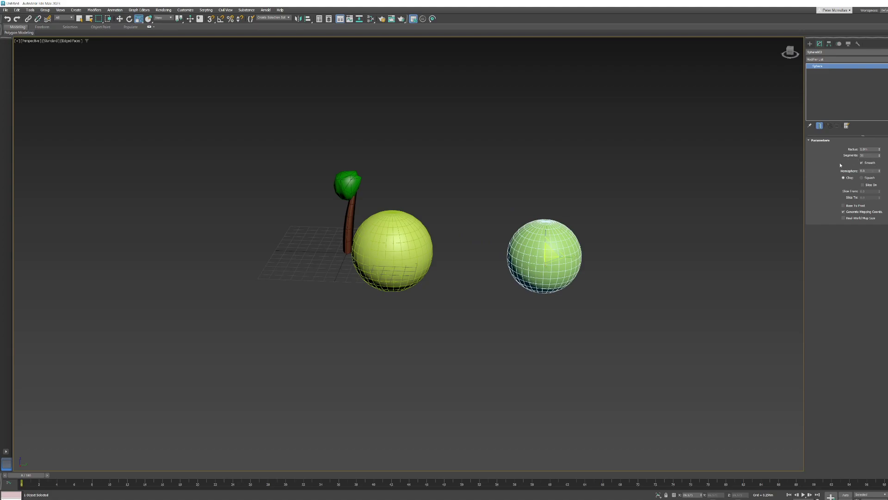
pyautogui.moveTo(551, 259); pyautogui.dragTo(556, 376)
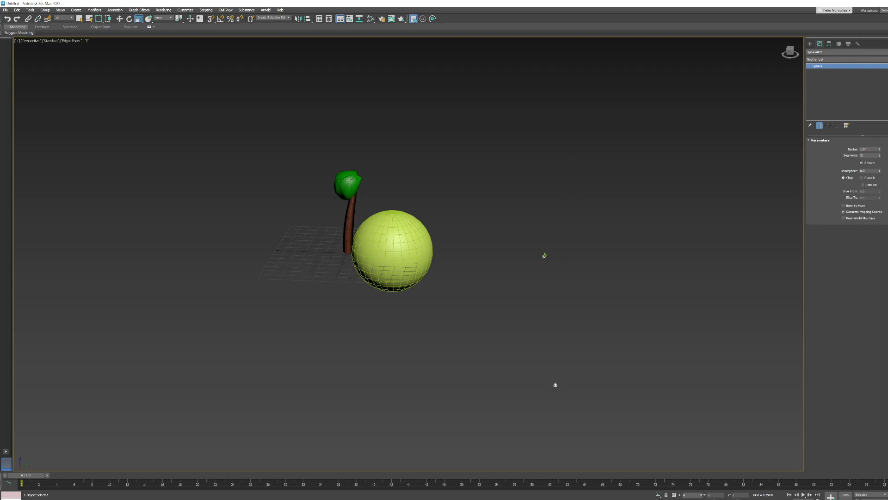
pyautogui.moveTo(552, 449); pyautogui.dragTo(511, 246)
pyautogui.scroll(2, 504, 247)
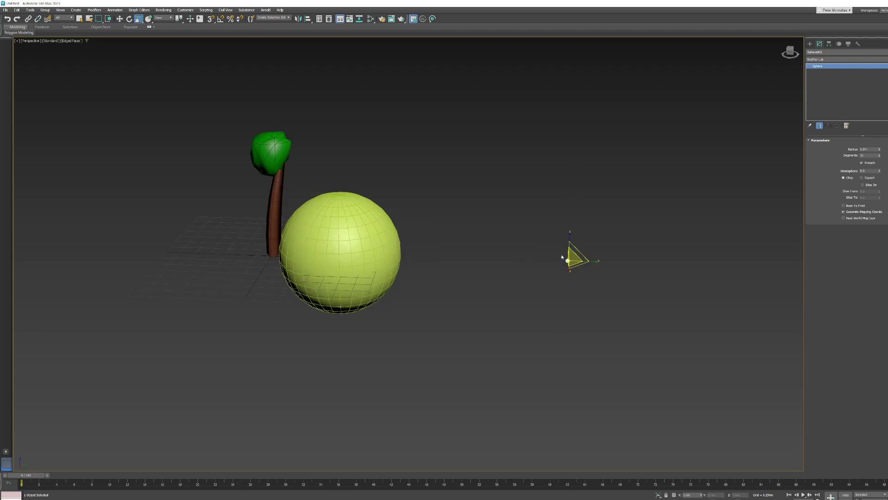
# - Check the tiny copy's Radius parameter and scale it evenly back up to roughly the original sphere's size
pyautogui.click(869, 149)
pyautogui.press('Return')
pyautogui.moveTo(576, 255); pyautogui.dragTo(634, 75)
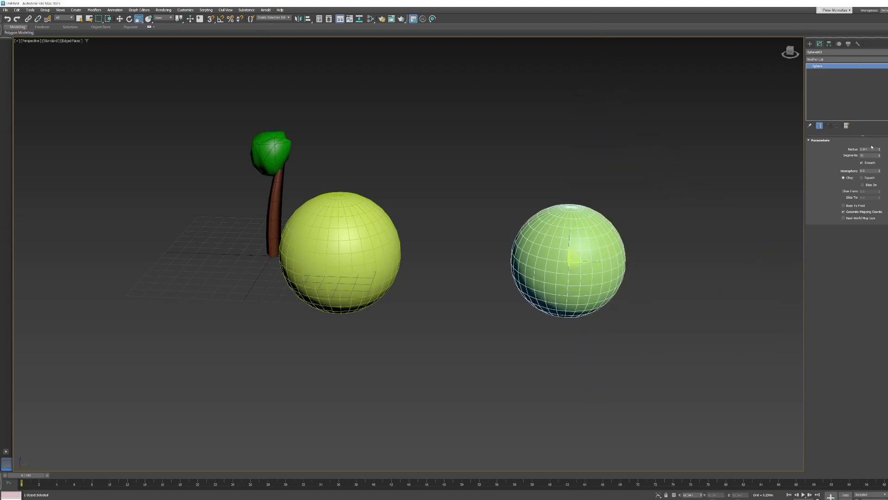
# - Move the copied sphere closer to the original and give it a larger radius with fewer segments
pyautogui.moveTo(881, 151)
pyautogui.mouseDown()
pyautogui.moveTo(881, 195)
pyautogui.moveTo(881, 155)
pyautogui.mouseUp()
pyautogui.rightClick(585, 254)
pyautogui.click(596, 258)
pyautogui.moveTo(587, 262); pyautogui.dragTo(498, 261)
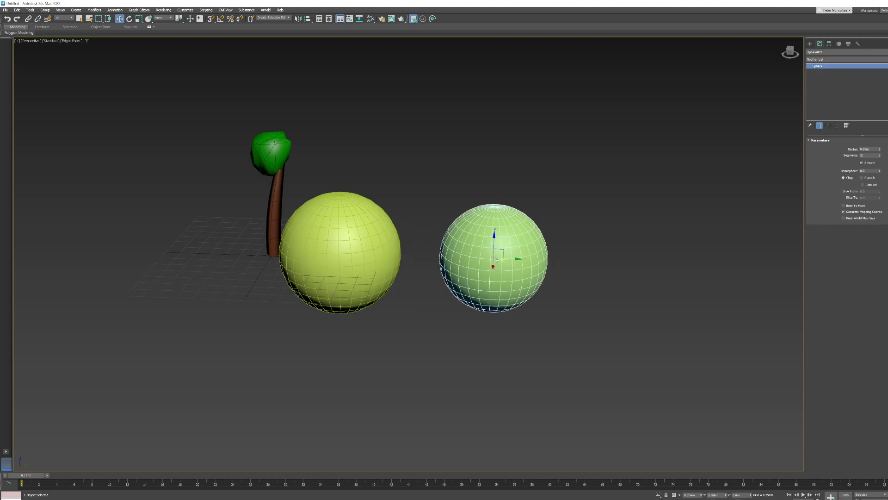
pyautogui.moveTo(879, 150); pyautogui.dragTo(860, 167)
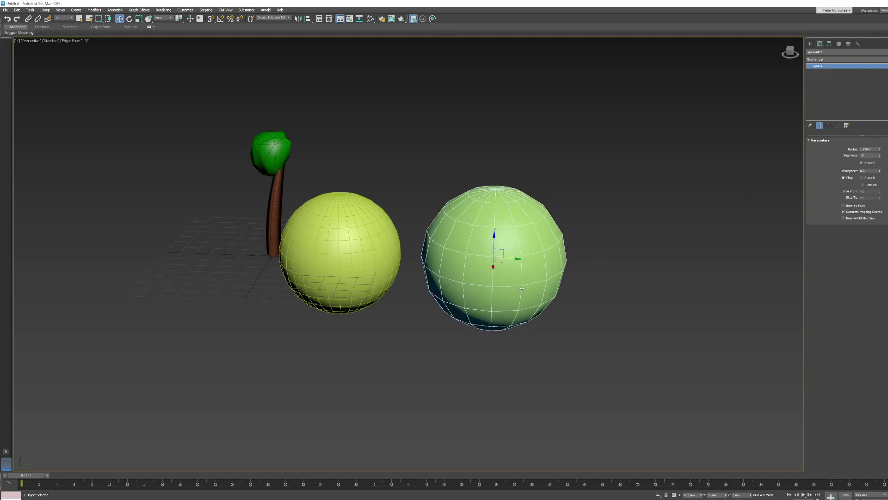
# - Select the bent trunk of the tree
pyautogui.click(274, 187)
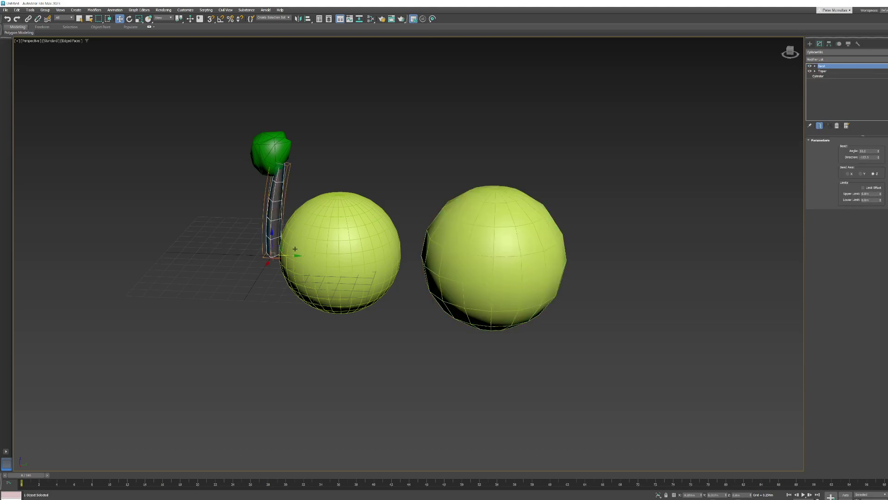
pyautogui.keyDown('alt'); pyautogui.moveTo(302, 239); pyautogui.dragTo(347, 241, button='middle'); pyautogui.keyUp('alt')
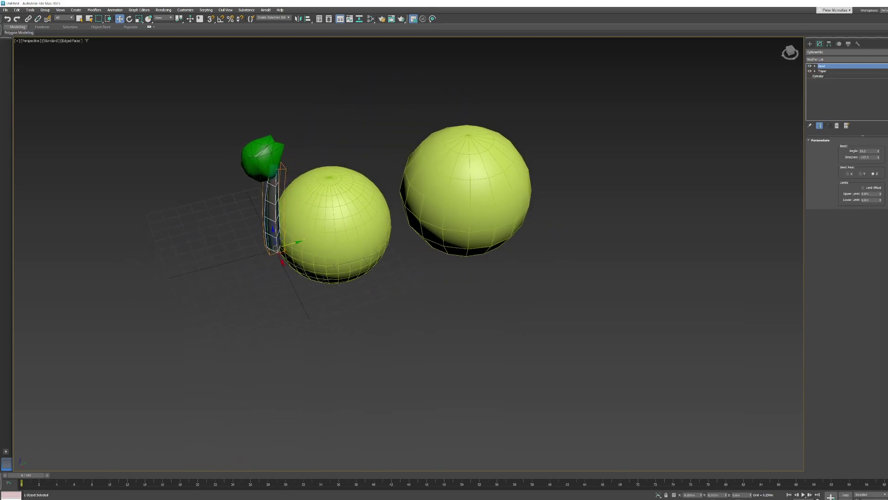